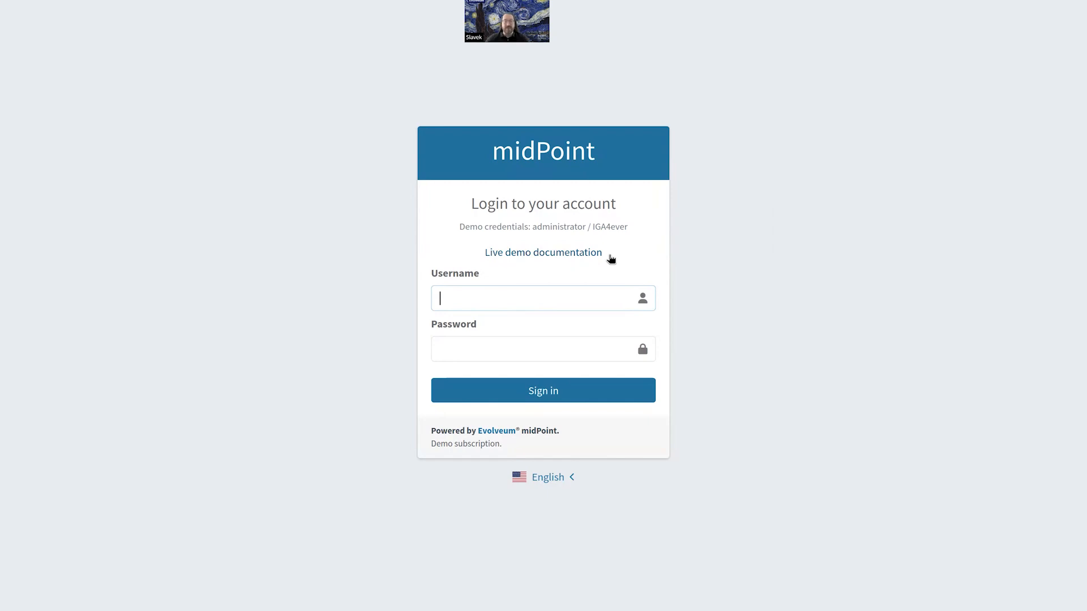
# Step: Sign in by pasting the demo username and password from the login hint
pyautogui.doubleClick(565, 225)
pyautogui.hotkey('ctrl', 'c')
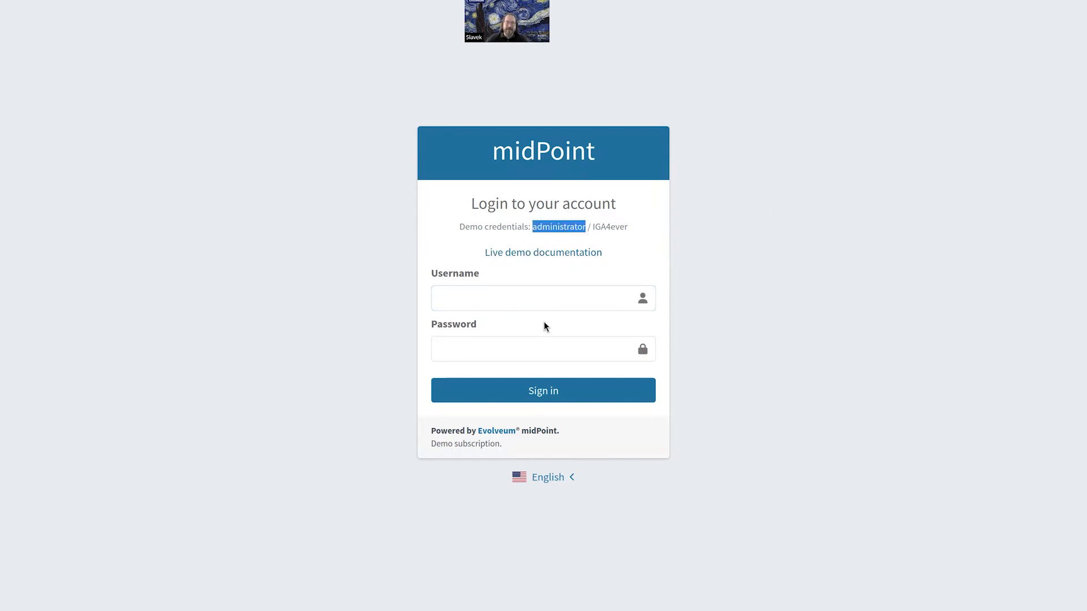
pyautogui.click(539, 308)
pyautogui.hotkey('ctrl', 'v')
pyautogui.doubleClick(611, 227)
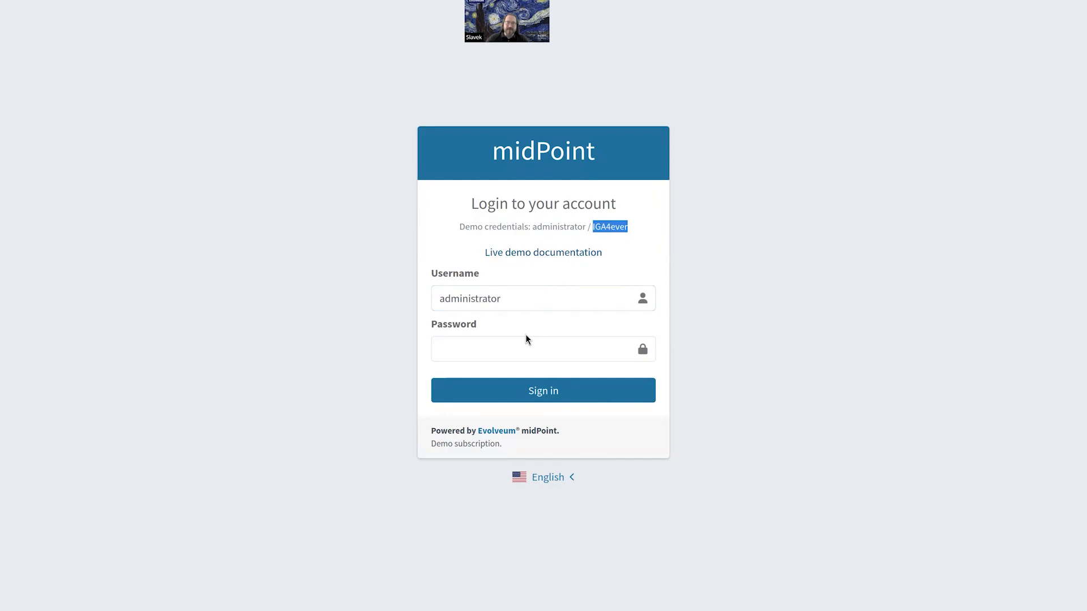
pyautogui.click(521, 342)
pyautogui.hotkey('ctrl', 'v')
pyautogui.click(563, 392)
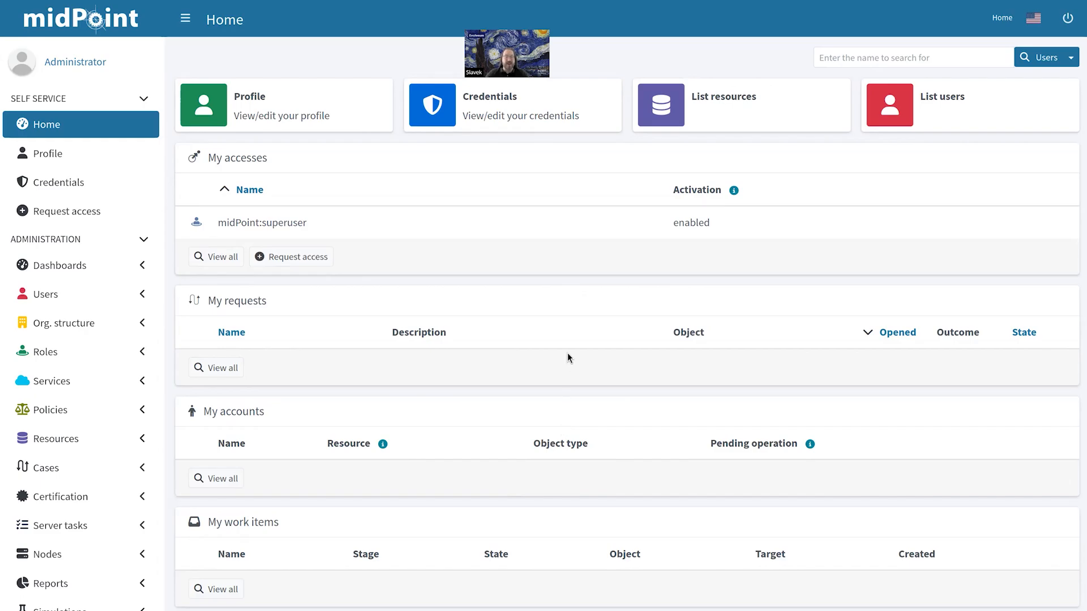
# Step: Open Users > All users to list the seven user accounts
pyautogui.click(116, 296)
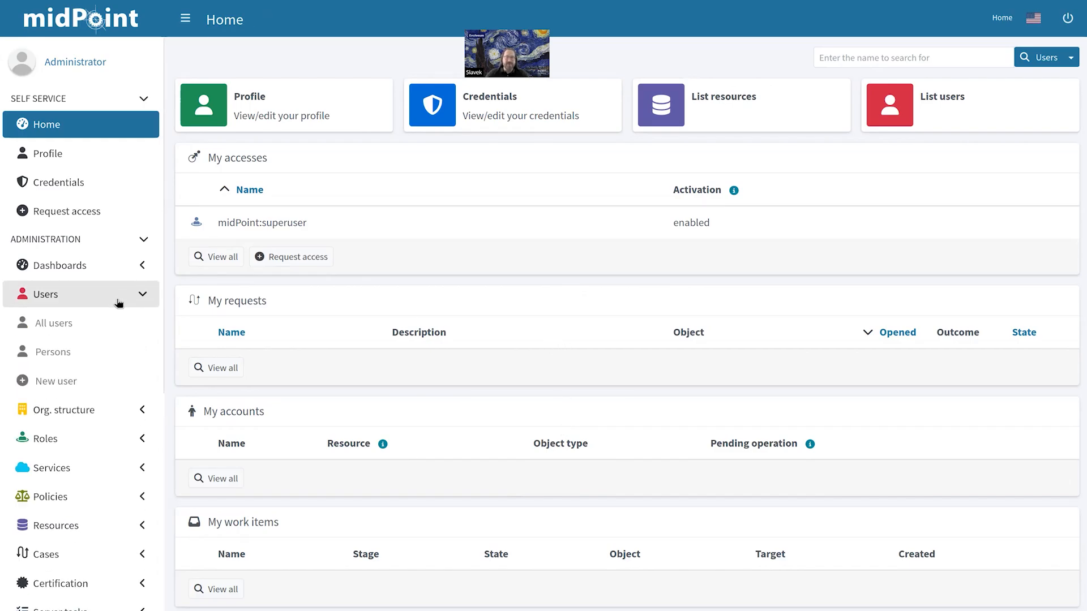
pyautogui.click(105, 329)
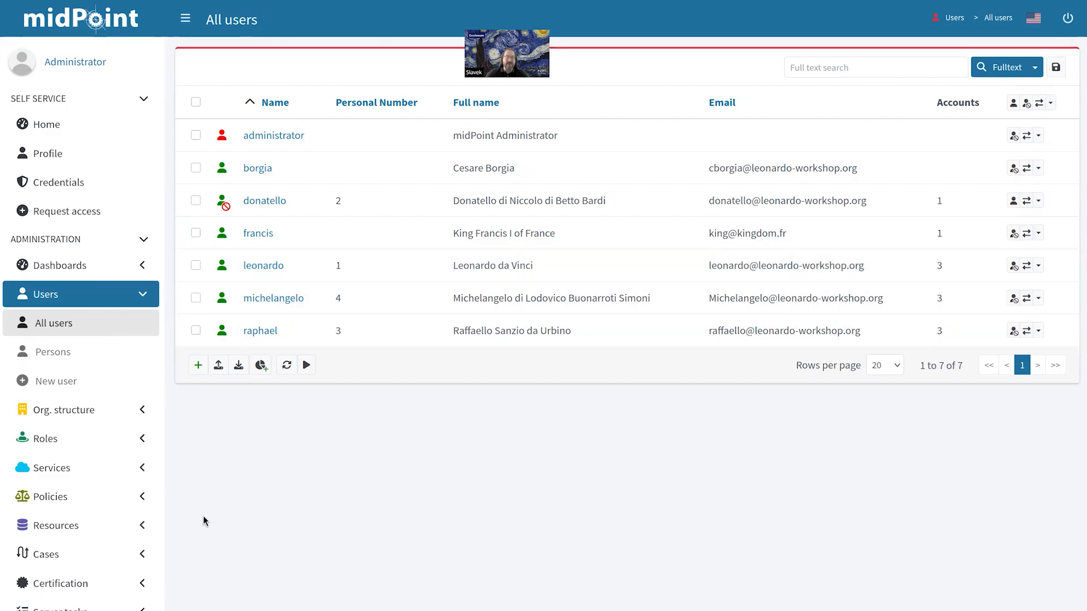
# Step: Open All resources and highlight the HR Feed, Addressbook and LDAP Server connector types
pyautogui.click(126, 526)
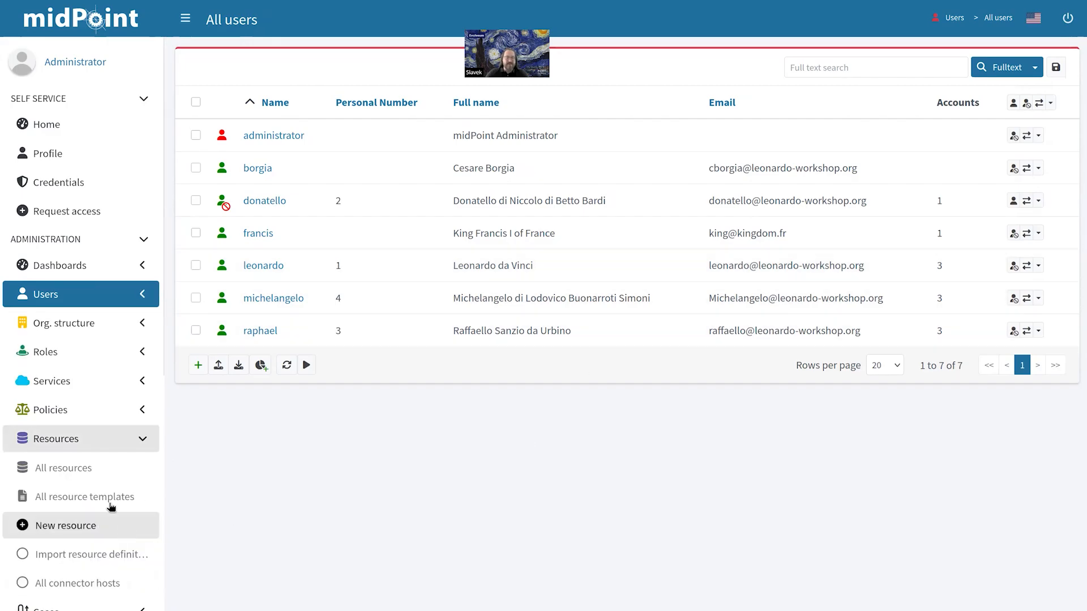
pyautogui.click(97, 473)
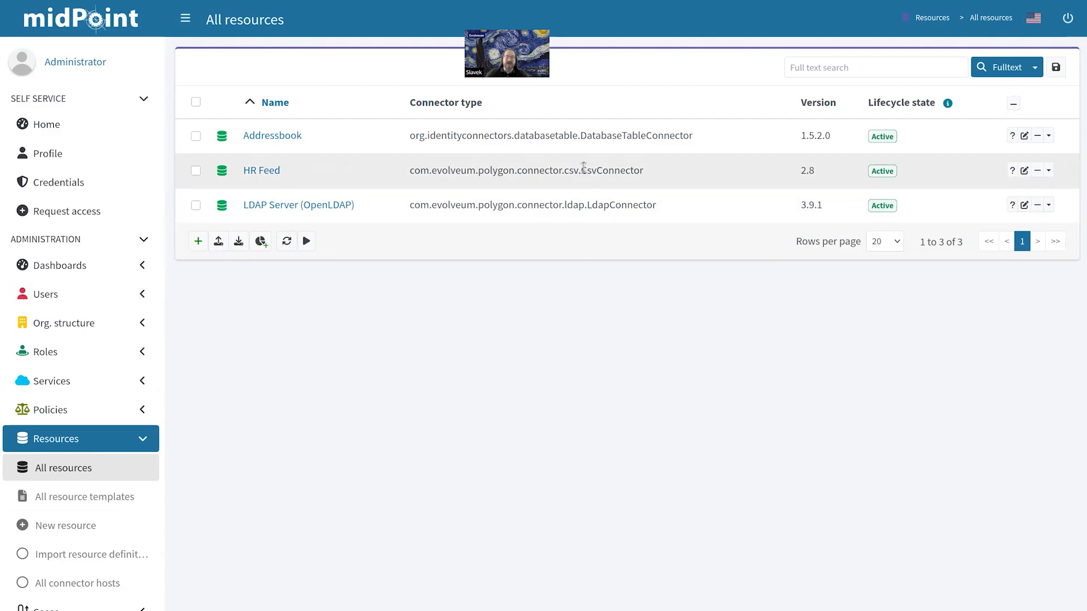
pyautogui.moveTo(581, 170); pyautogui.dragTo(637, 169)
pyautogui.moveTo(587, 135); pyautogui.dragTo(702, 136)
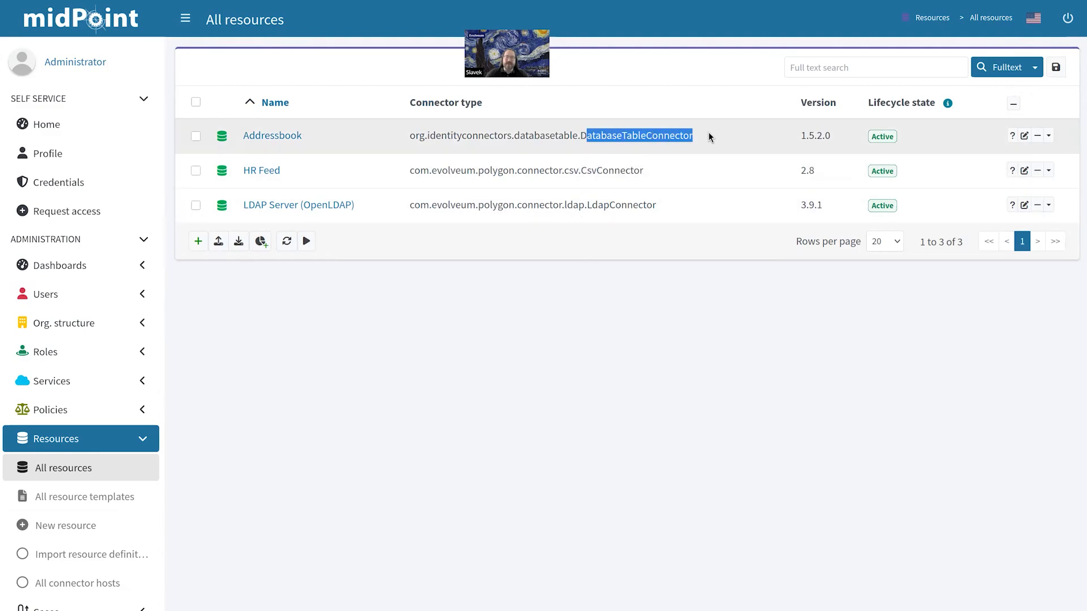
pyautogui.moveTo(600, 204); pyautogui.dragTo(657, 206)
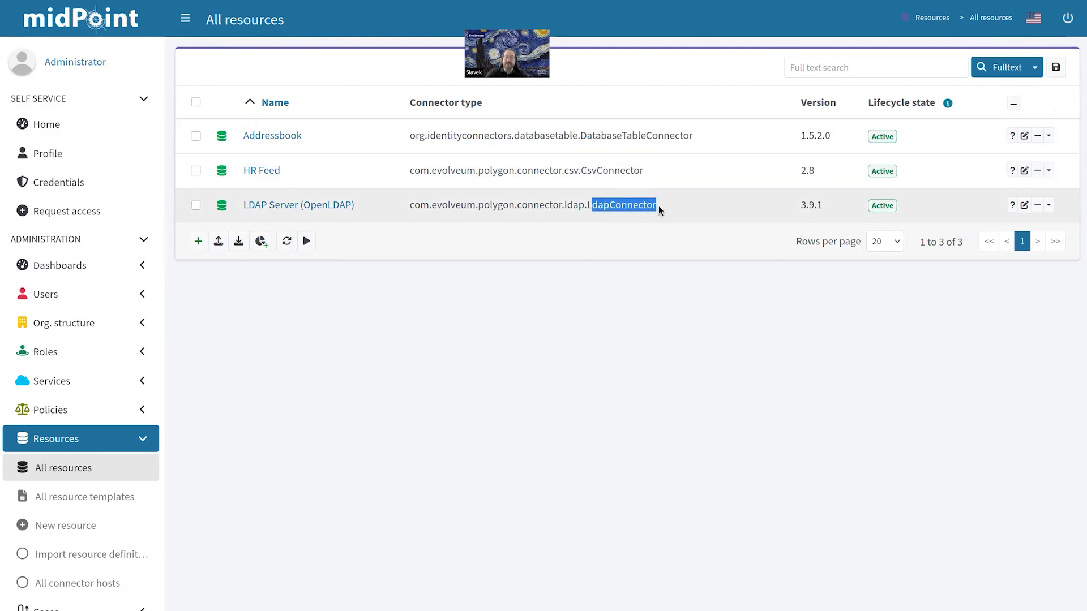
pyautogui.click(615, 346)
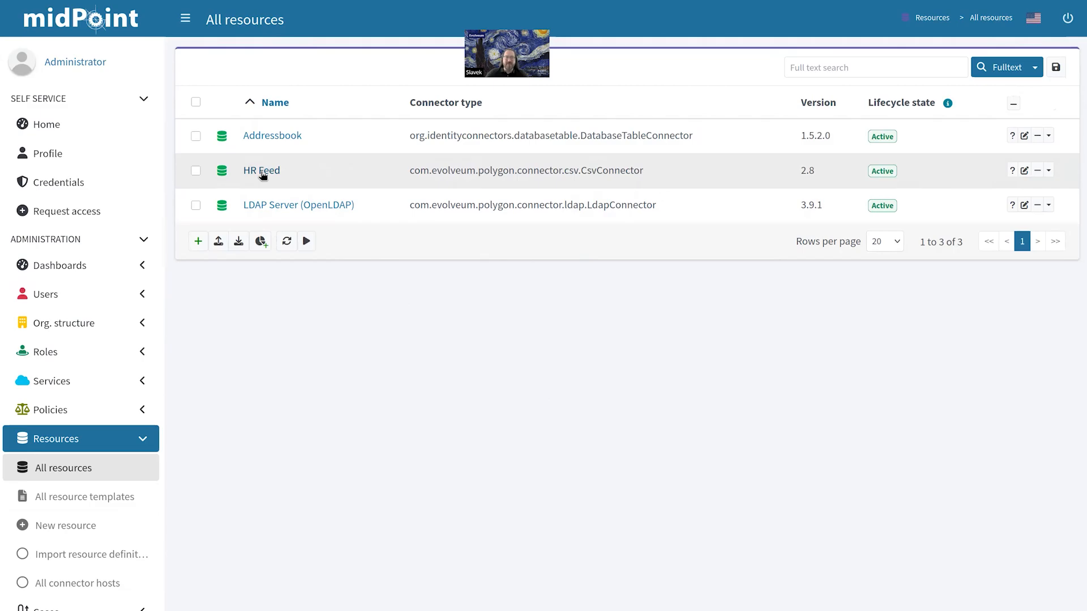
# Step: Show HR Feed's accounts (empnum 1–4, all linked) and open the Configure dropdown
pyautogui.click(262, 172)
pyautogui.click(230, 323)
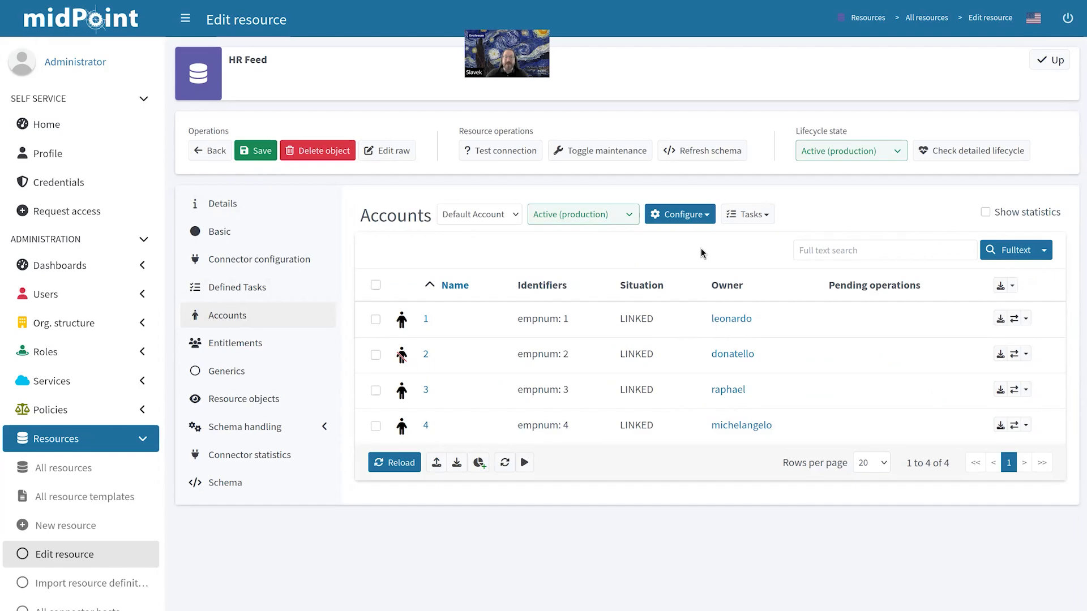
pyautogui.click(701, 218)
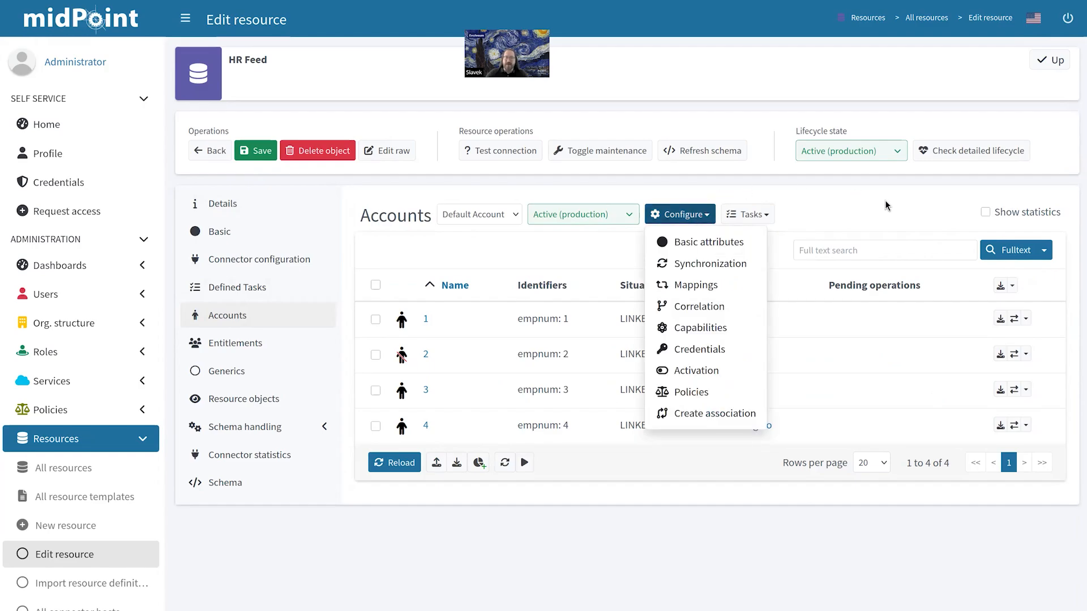
# Step: Show HR Feed's inbound mappings, empnum to personalNumber and the simulated Corporate email address
pyautogui.click(695, 288)
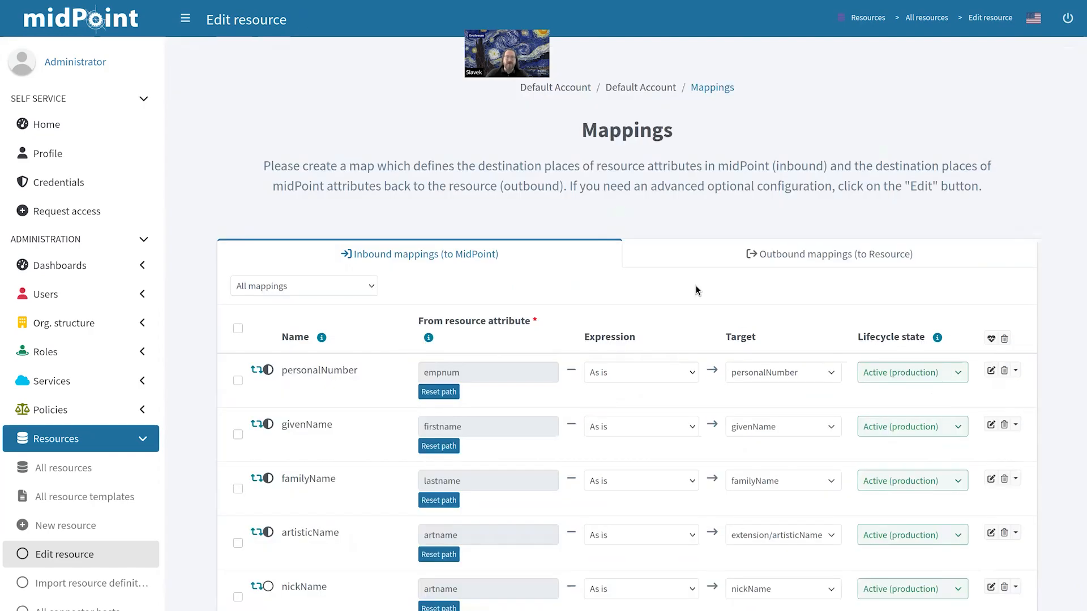
pyautogui.scroll(-3, 661, 247)
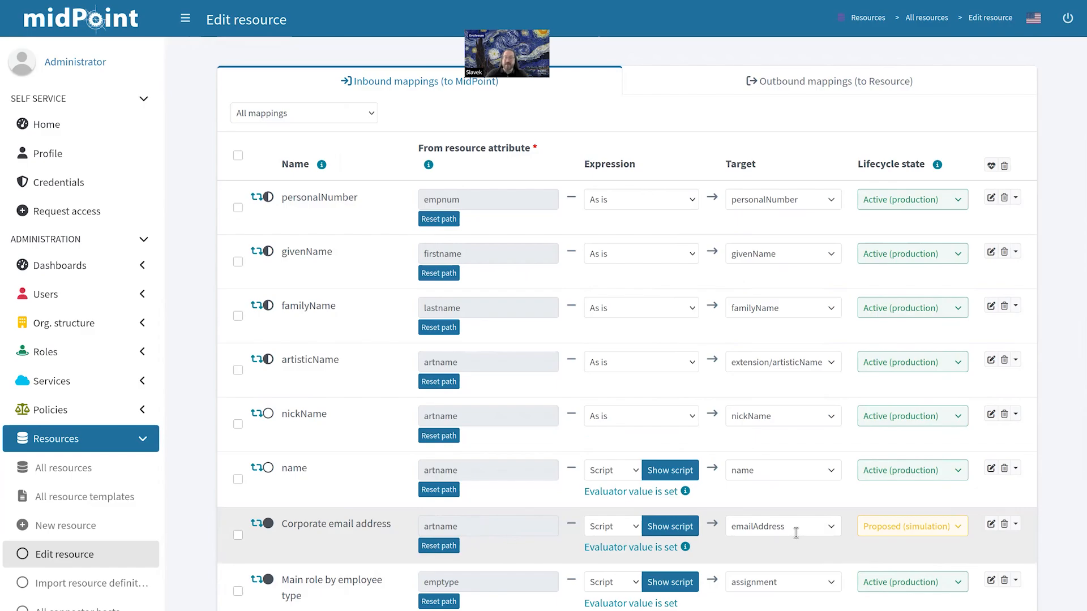
pyautogui.click(672, 532)
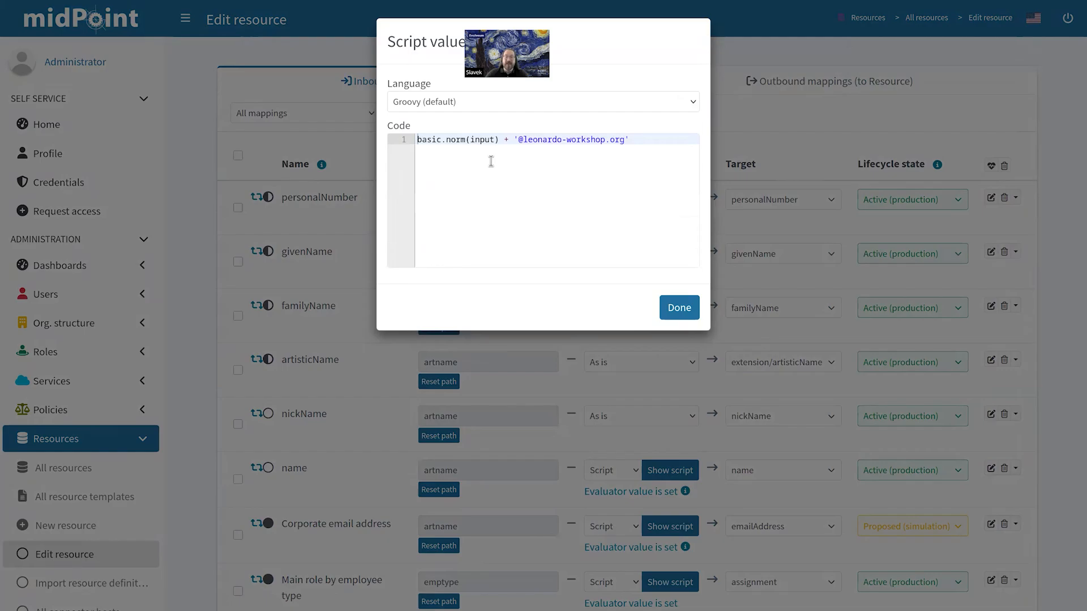
pyautogui.moveTo(499, 139); pyautogui.dragTo(417, 140)
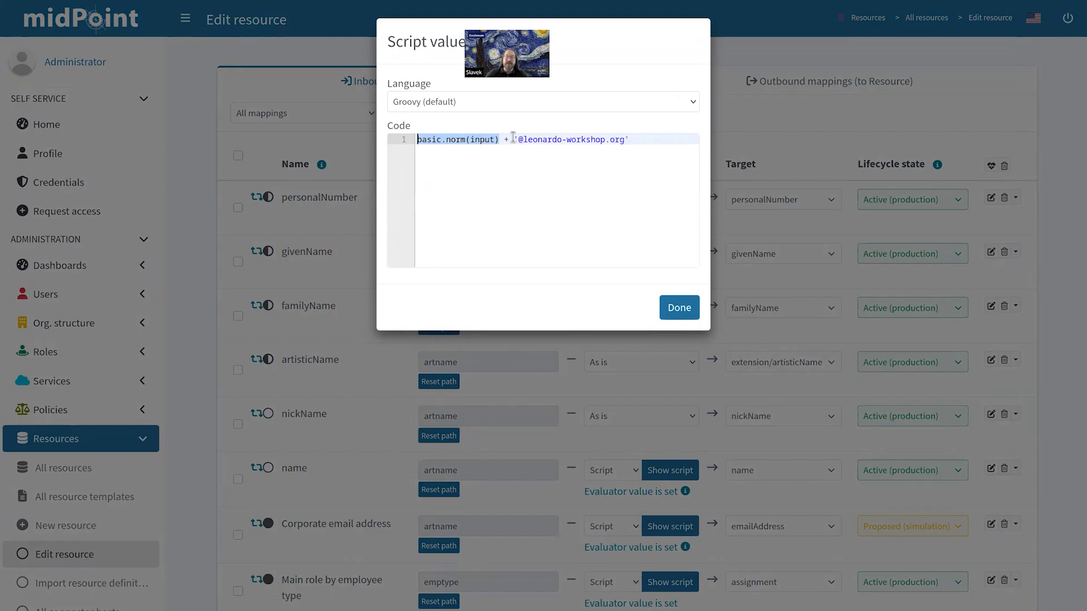
pyautogui.moveTo(513, 139); pyautogui.dragTo(651, 139)
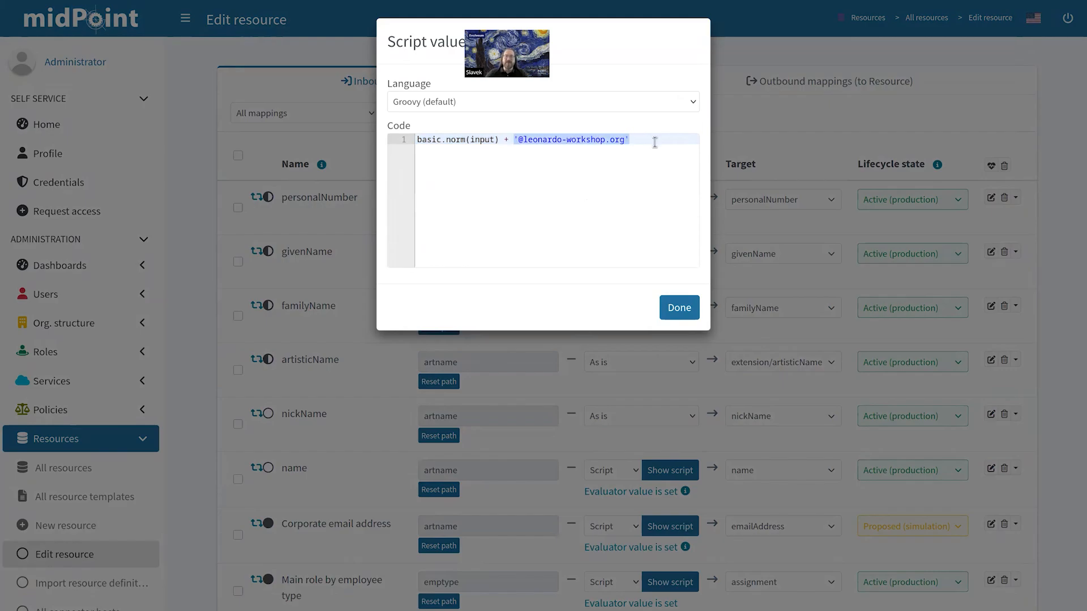
pyautogui.click(655, 142)
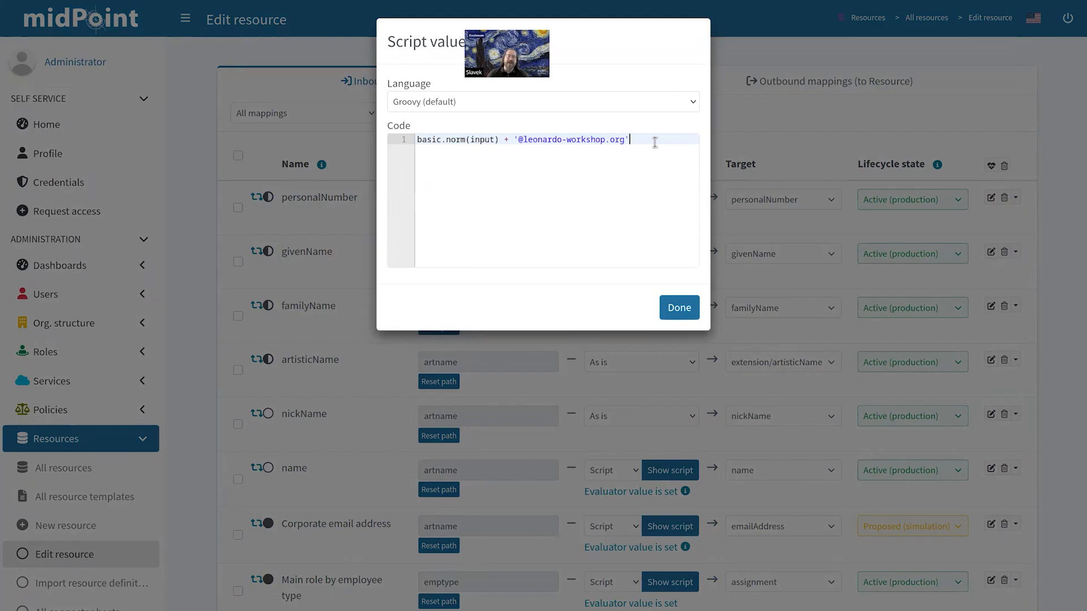
# Step: Close the script view and exit the mappings wizard back to HR Feed's accounts
pyautogui.click(679, 308)
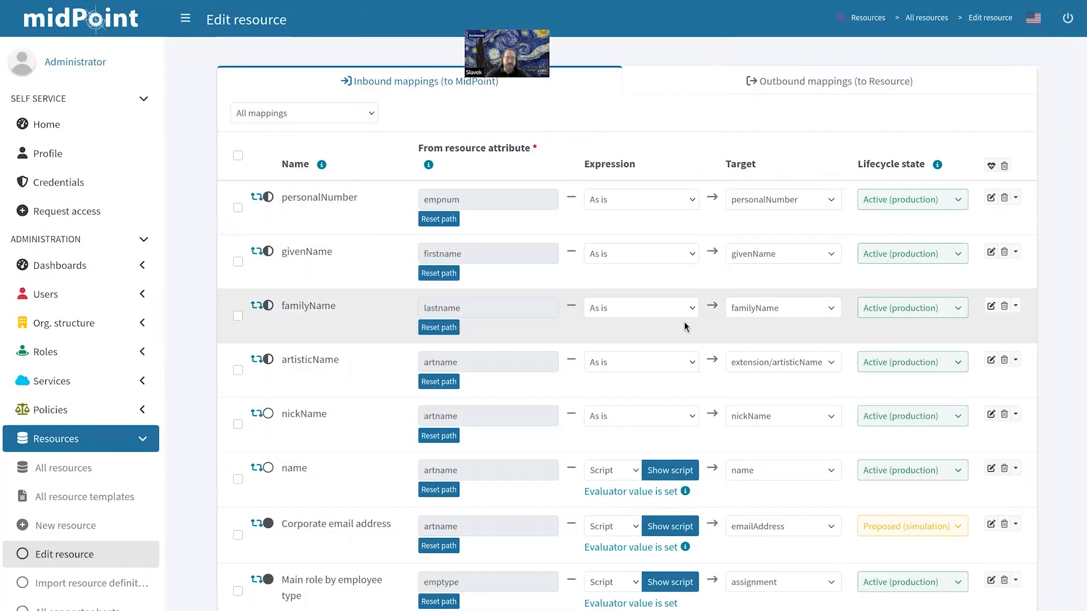
pyautogui.scroll(-3, 726, 529)
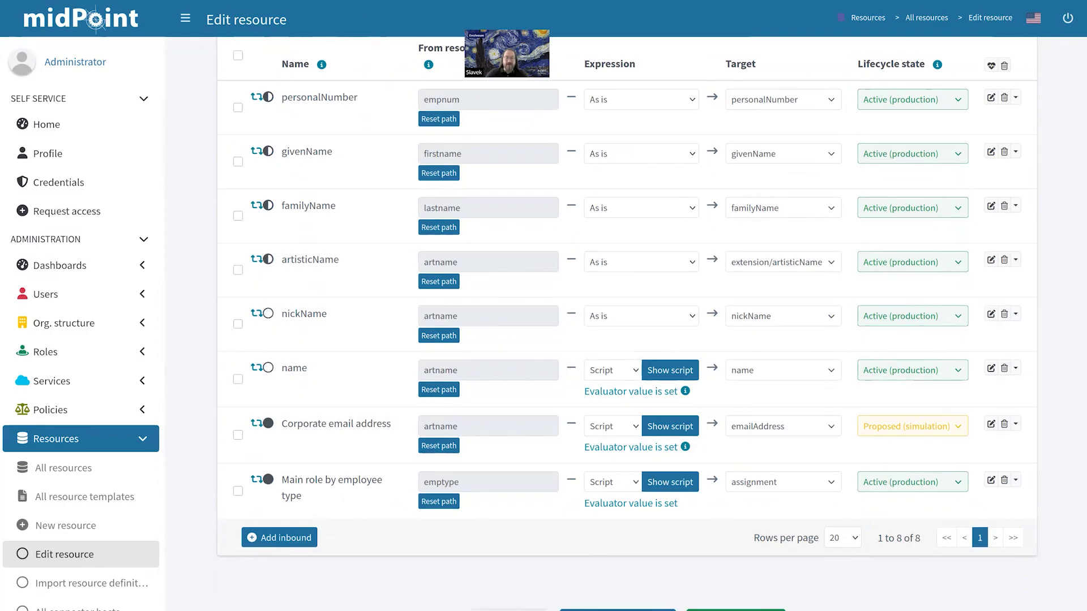
pyautogui.click(509, 610)
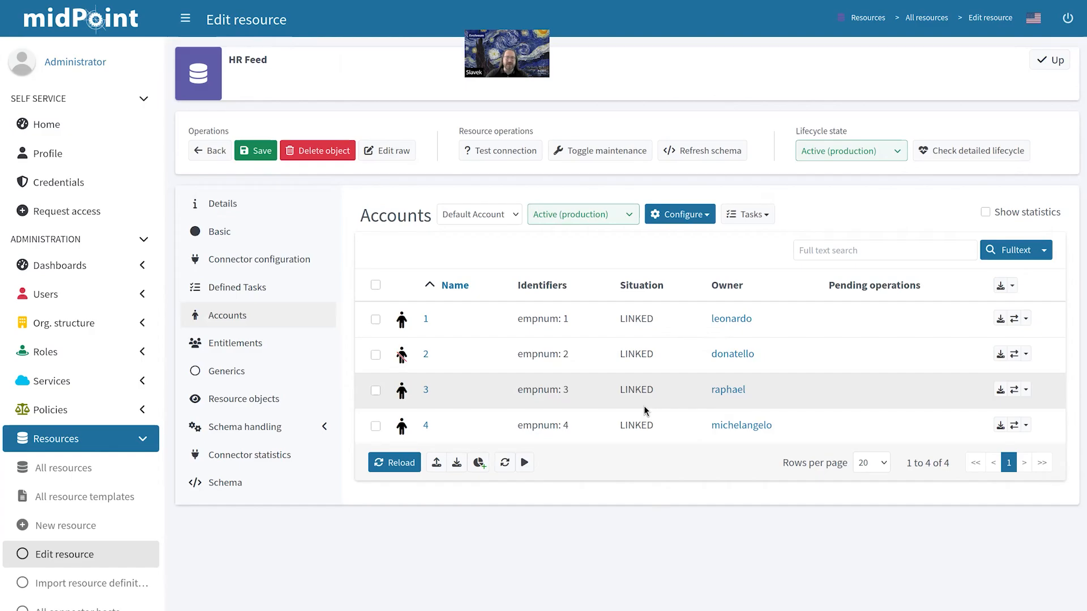
# Step: Open user leonardo (Personal Number 1) from All users and expand Assignments
pyautogui.click(135, 300)
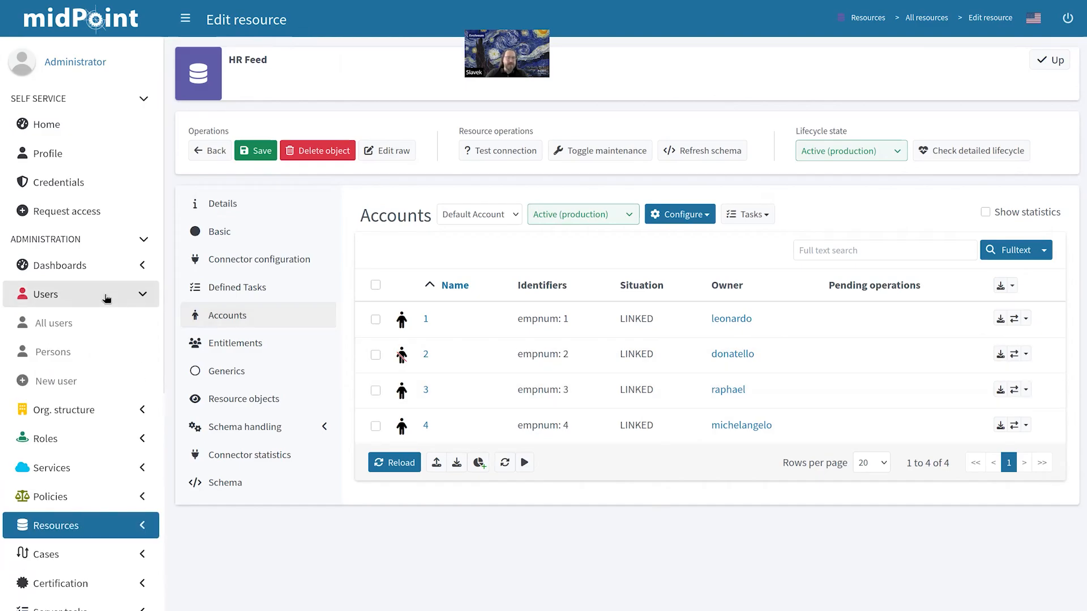
pyautogui.click(100, 325)
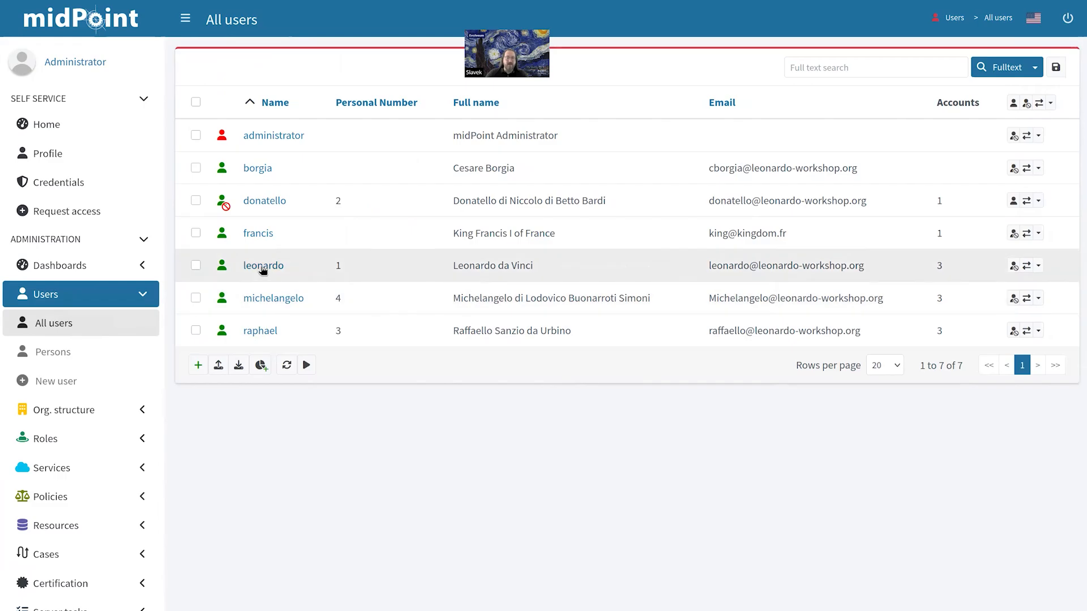
pyautogui.click(263, 266)
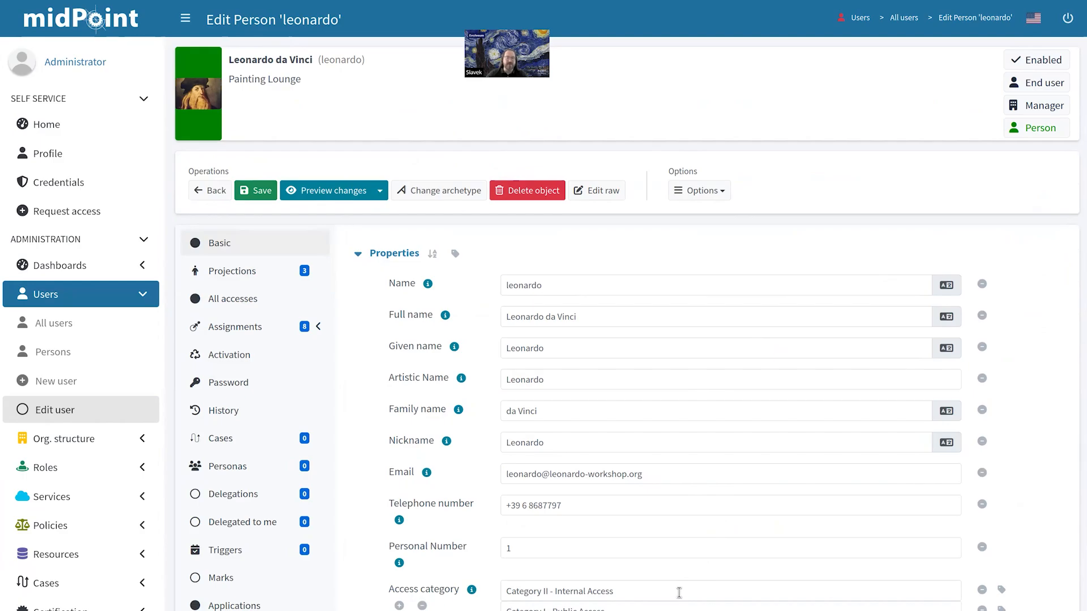
pyautogui.click(269, 334)
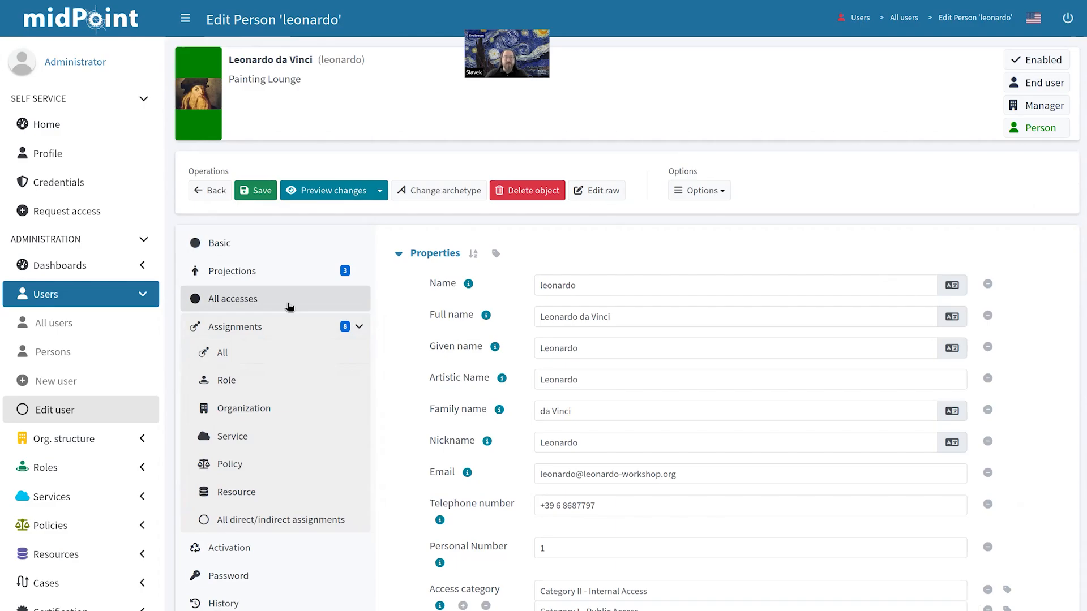
# Step: Show leonardo's All accesses and inspect the source of the midPoint IGA access
pyautogui.click(288, 306)
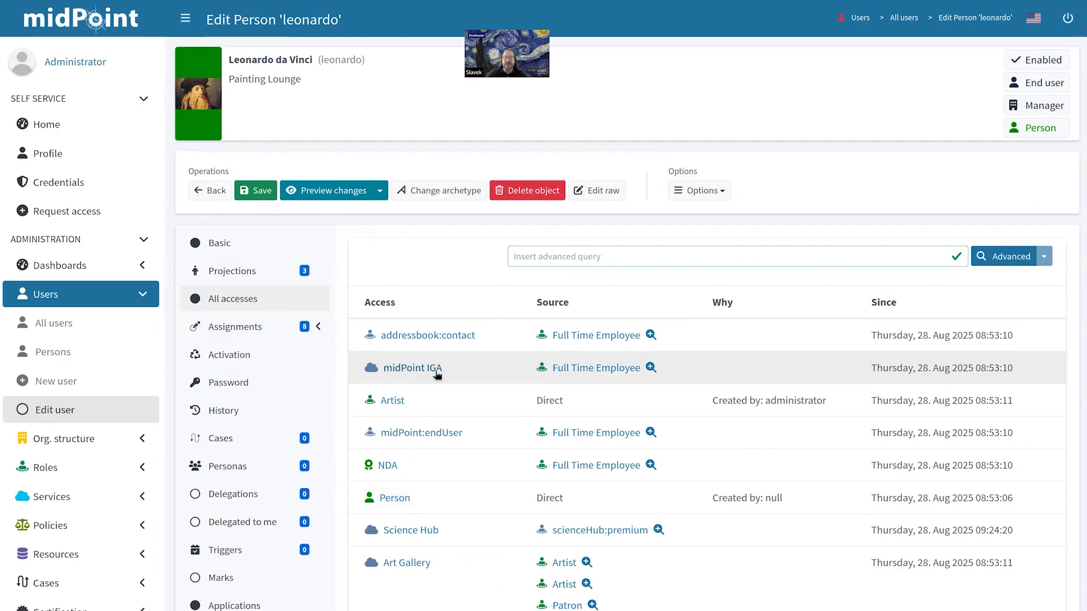
pyautogui.click(652, 368)
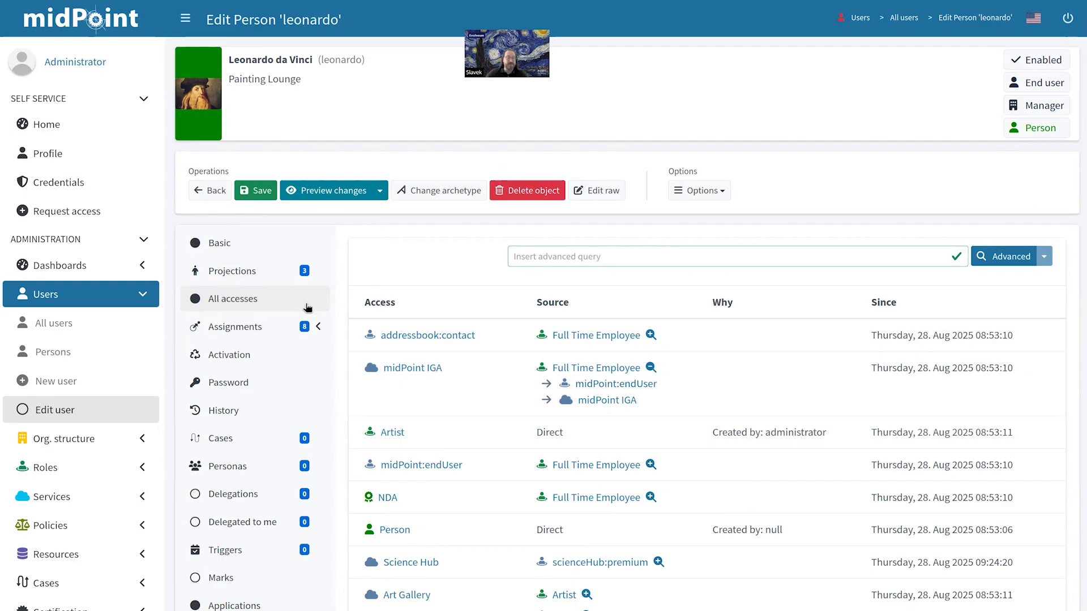
pyautogui.click(98, 442)
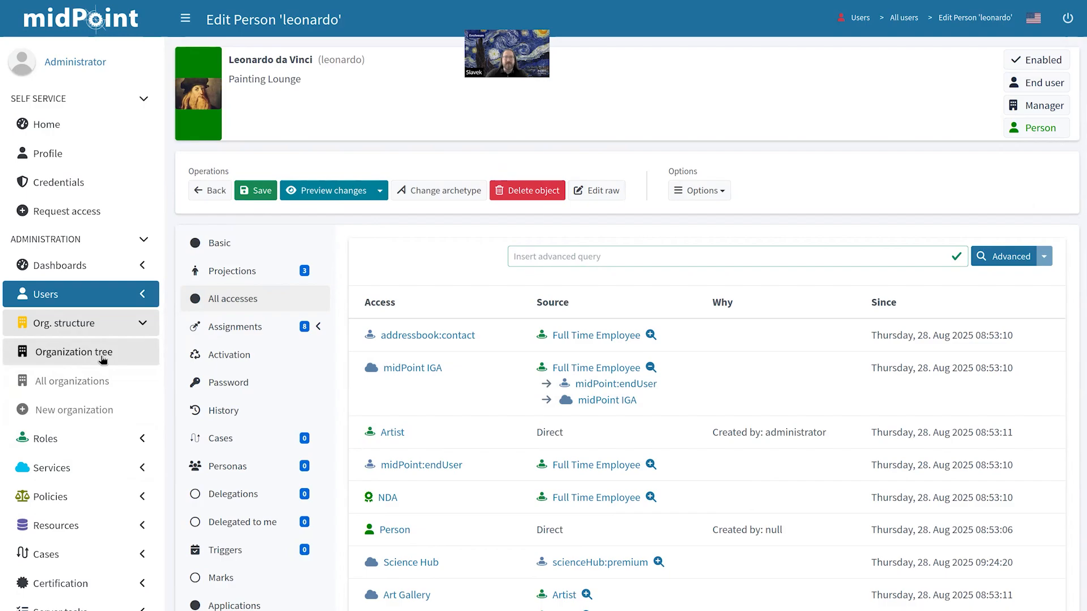
# Step: Open the Organization tree on the Projects hierarchy containing Kaboom and Smile
pyautogui.click(103, 357)
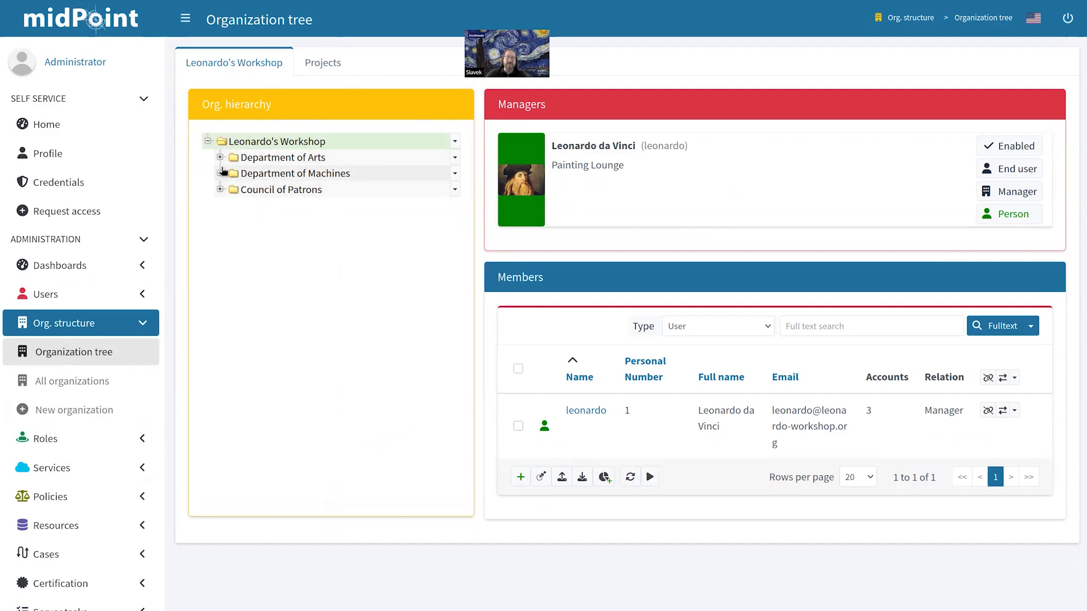
pyautogui.click(314, 70)
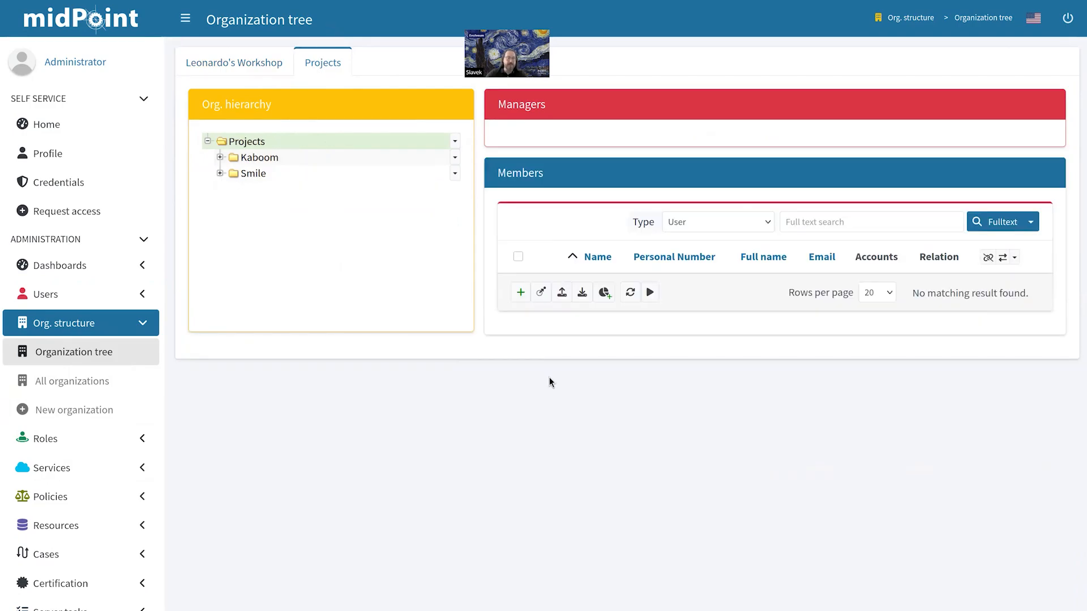
pyautogui.click(140, 441)
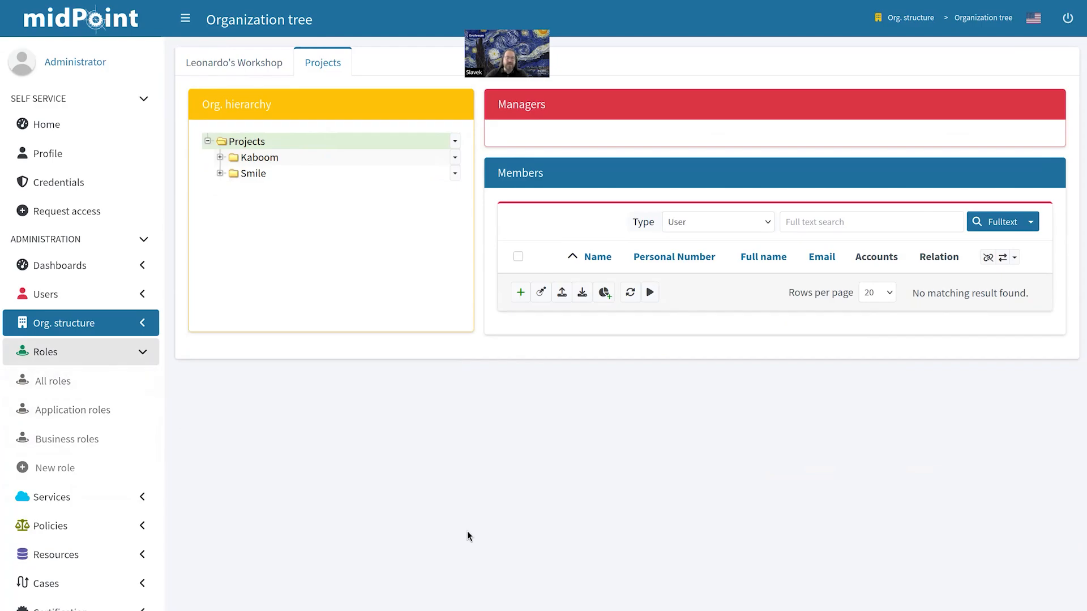
# Step: Start a new Application Role with Art Gallery as its application
pyautogui.click(92, 472)
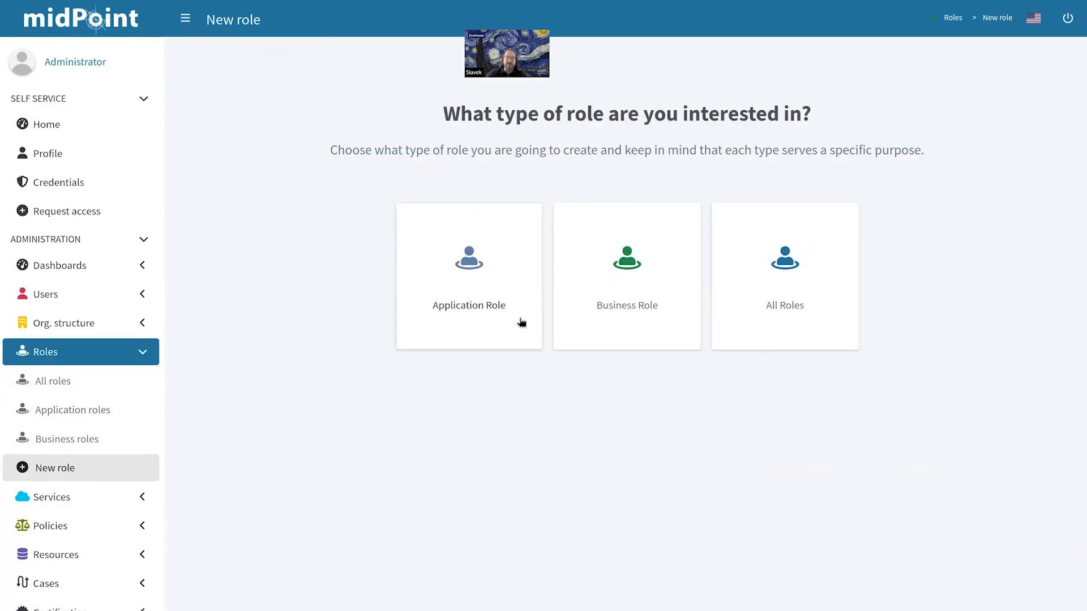
pyautogui.click(502, 275)
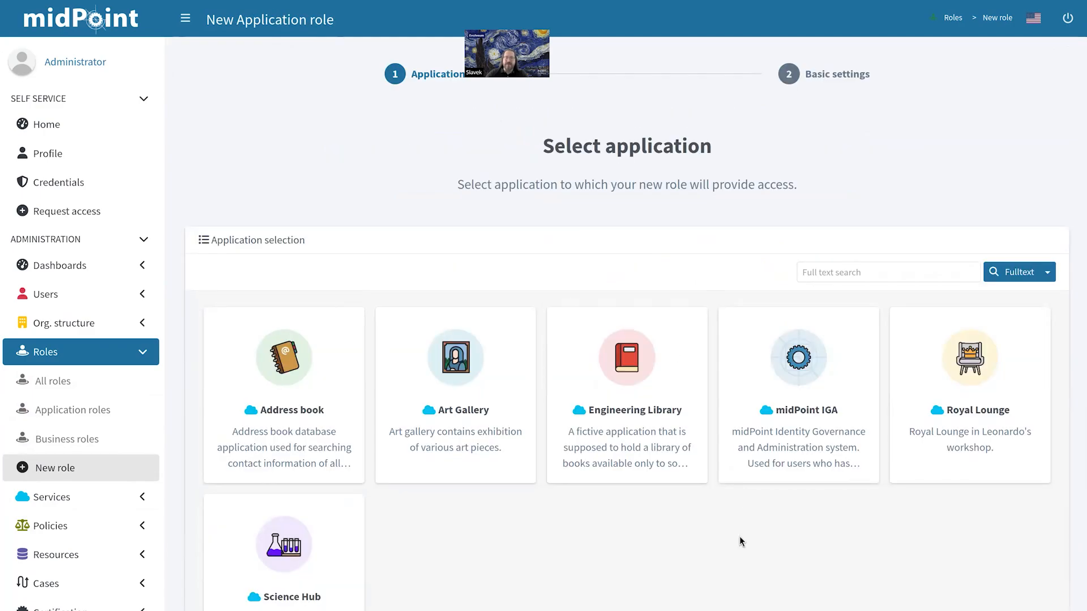
pyautogui.scroll(-2, 711, 582)
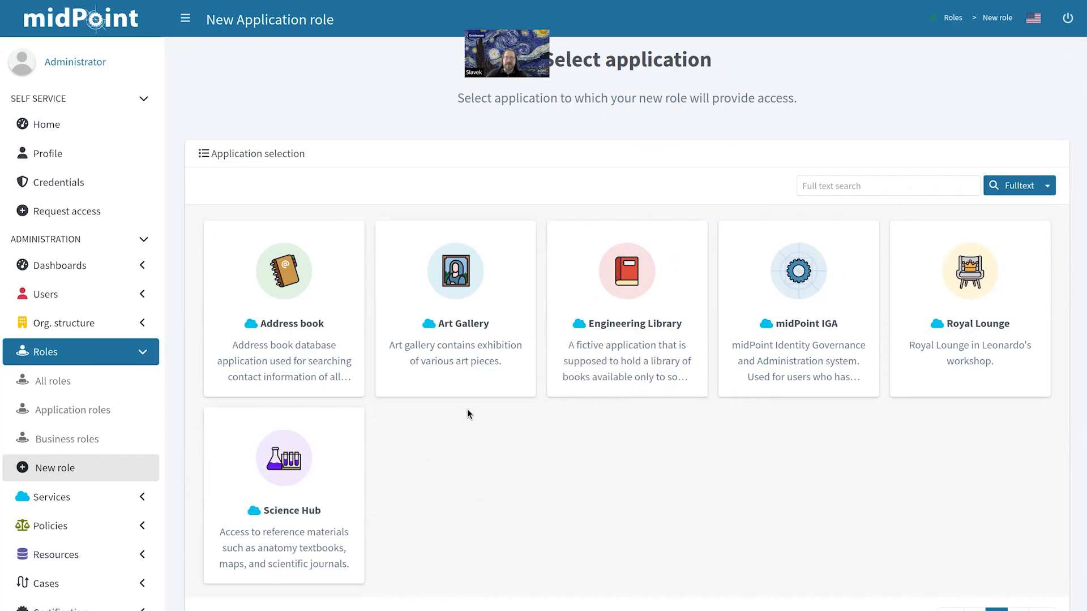
pyautogui.click(468, 357)
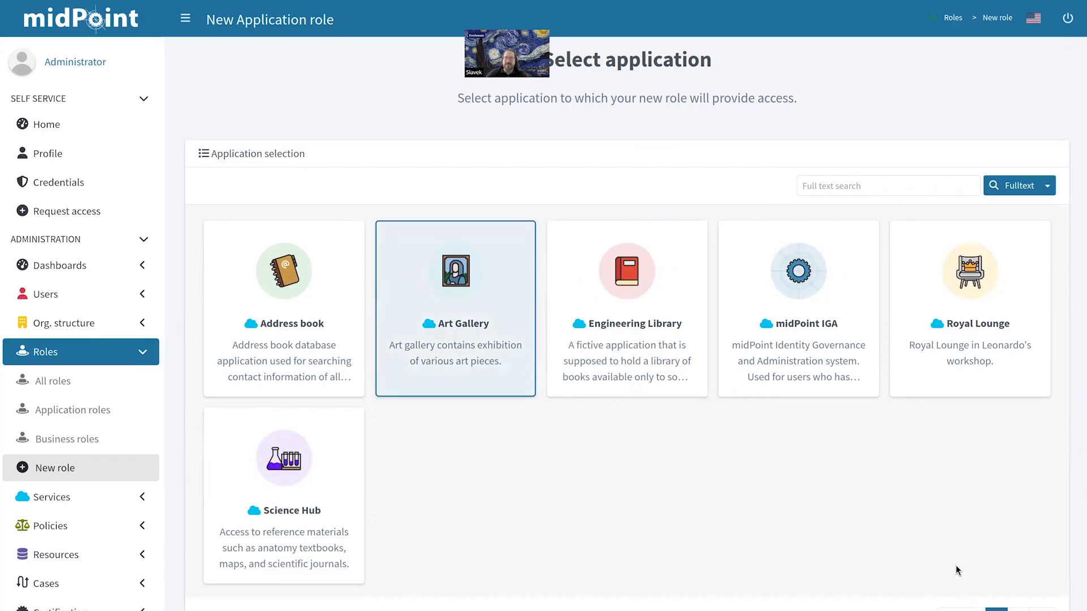
pyautogui.scroll(-2, 890, 560)
pyautogui.click(672, 606)
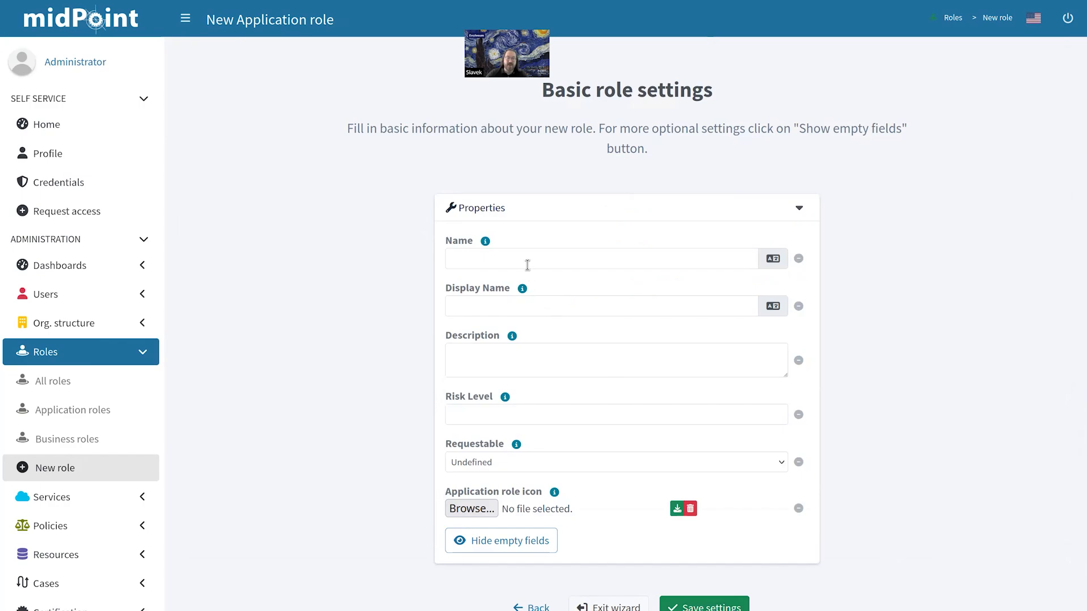
# Step: Name the role 'appRole' and save its settings
pyautogui.click(527, 264)
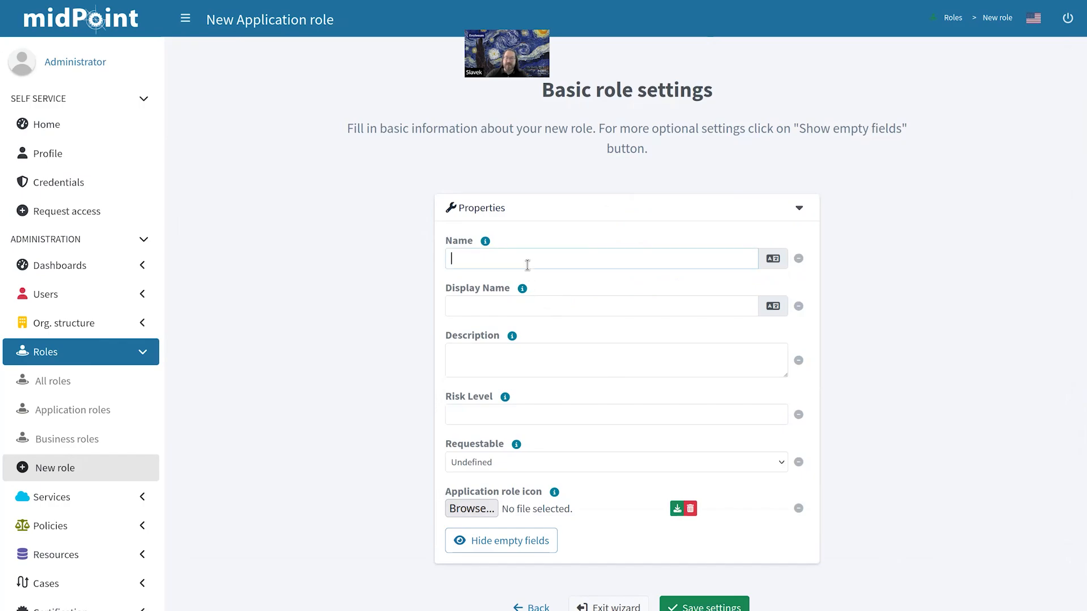
pyautogui.write('appRole')
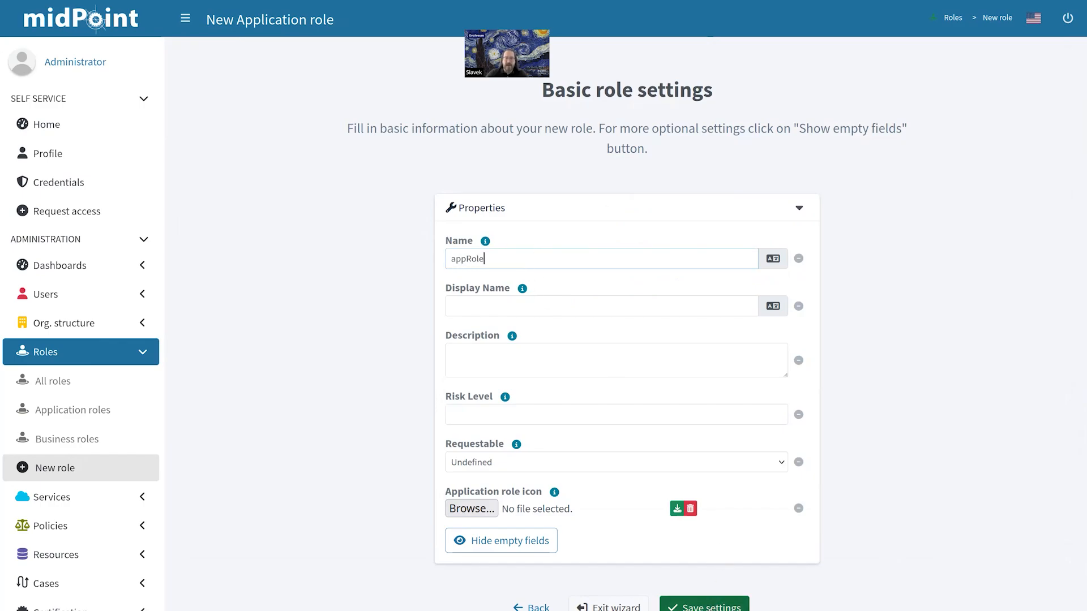
pyautogui.click(704, 605)
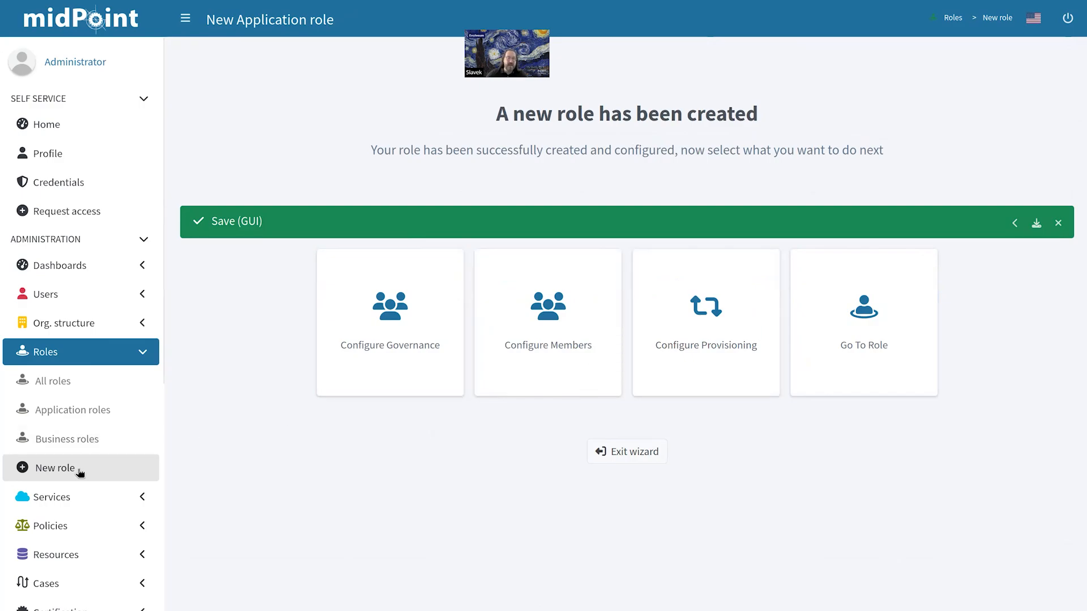
# Step: Start a new business role named br
pyautogui.click(80, 472)
pyautogui.click(689, 305)
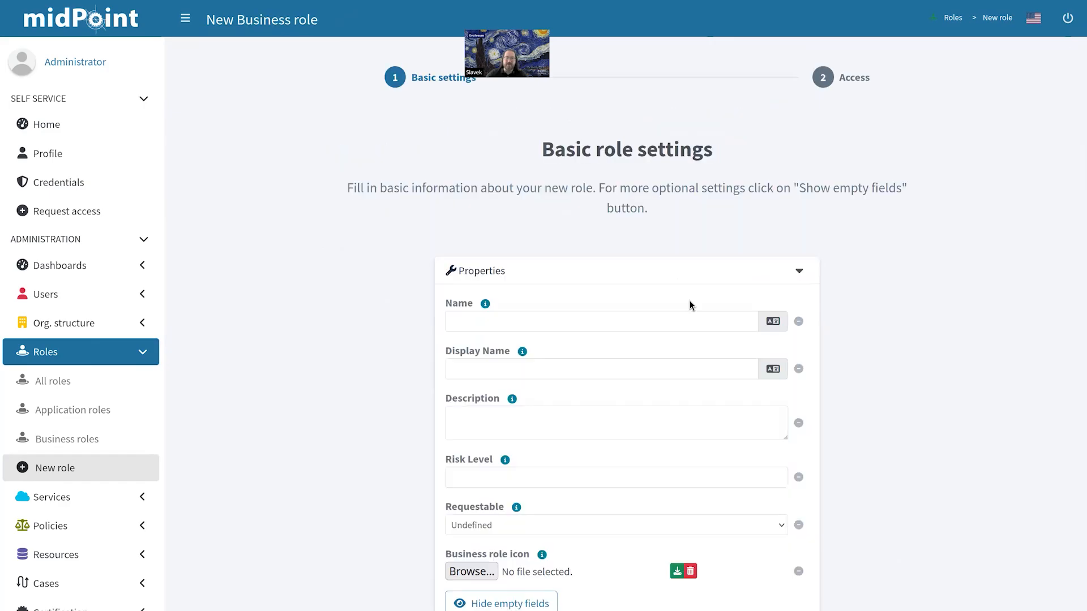
pyautogui.click(568, 323)
pyautogui.write('br')
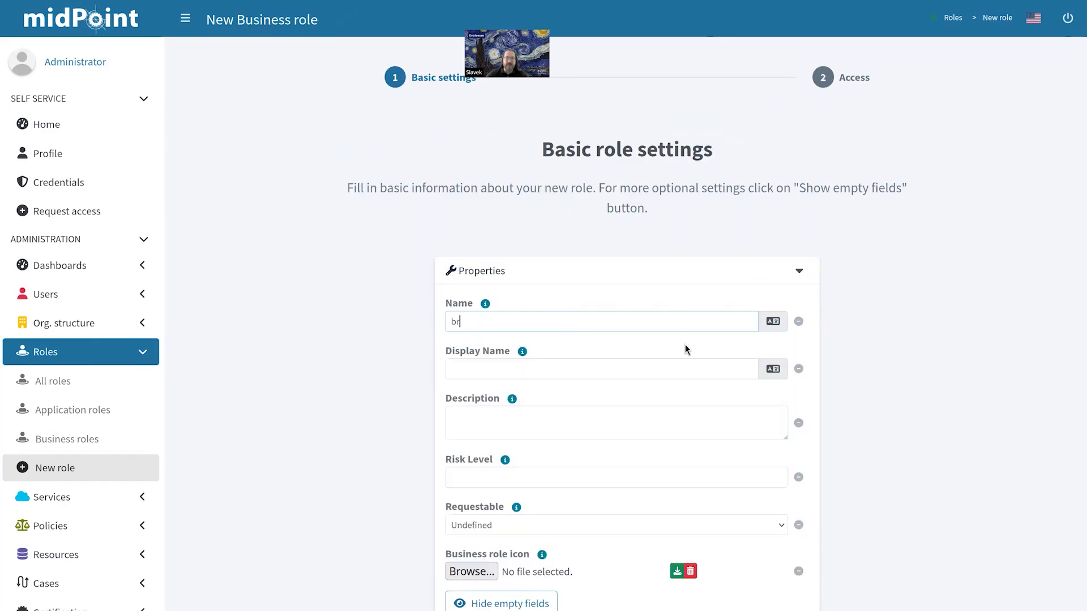
pyautogui.scroll(-1, 685, 352)
pyautogui.click(672, 606)
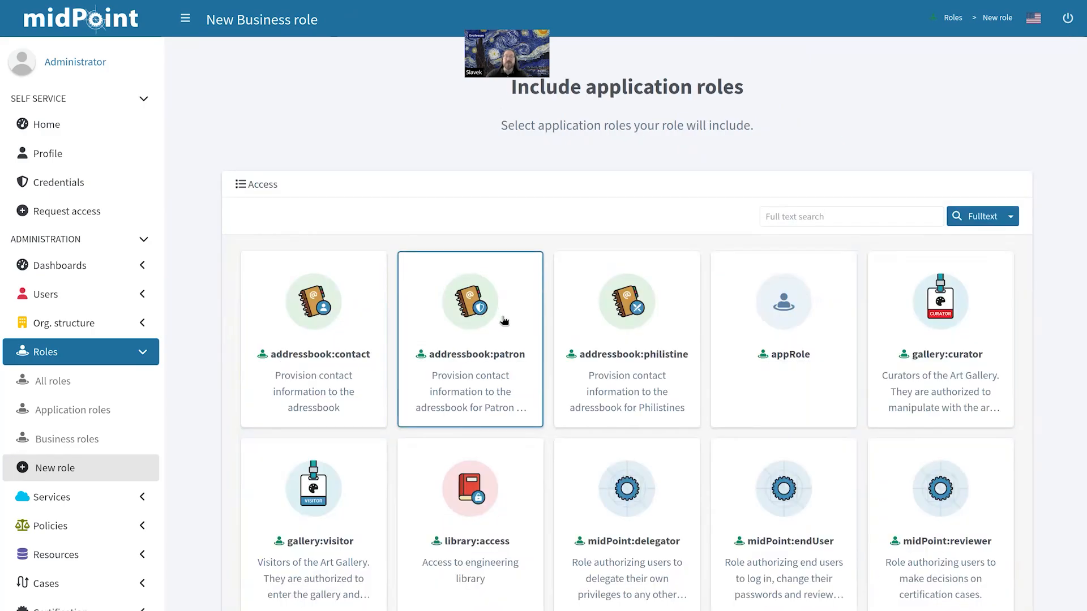
# Step: Include the addressbook:contact and library:access roles, then review the governance settings
pyautogui.click(362, 356)
pyautogui.click(478, 540)
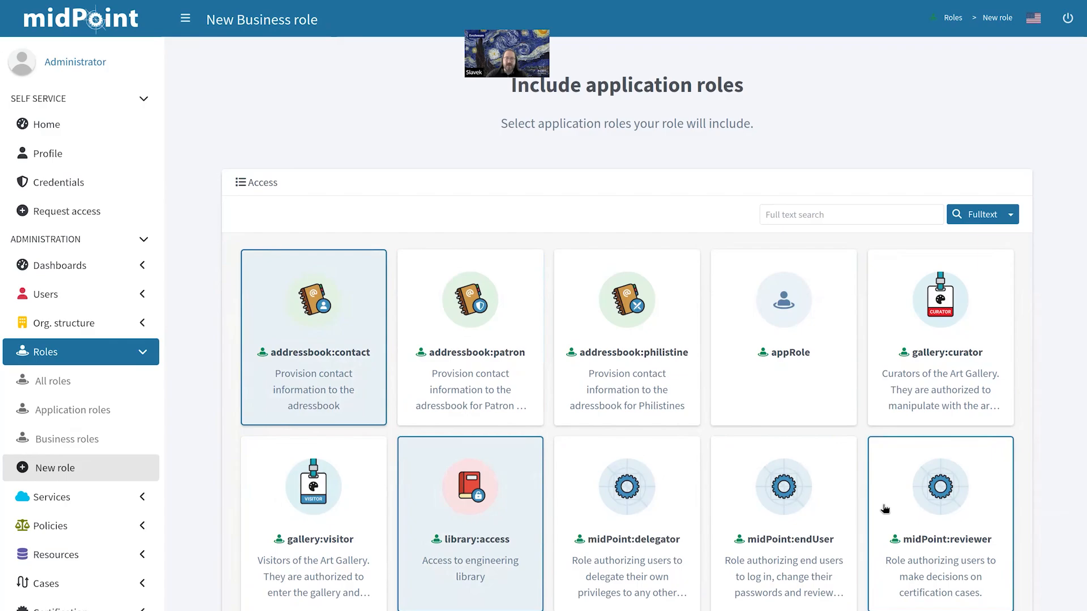
pyautogui.scroll(-5, 885, 509)
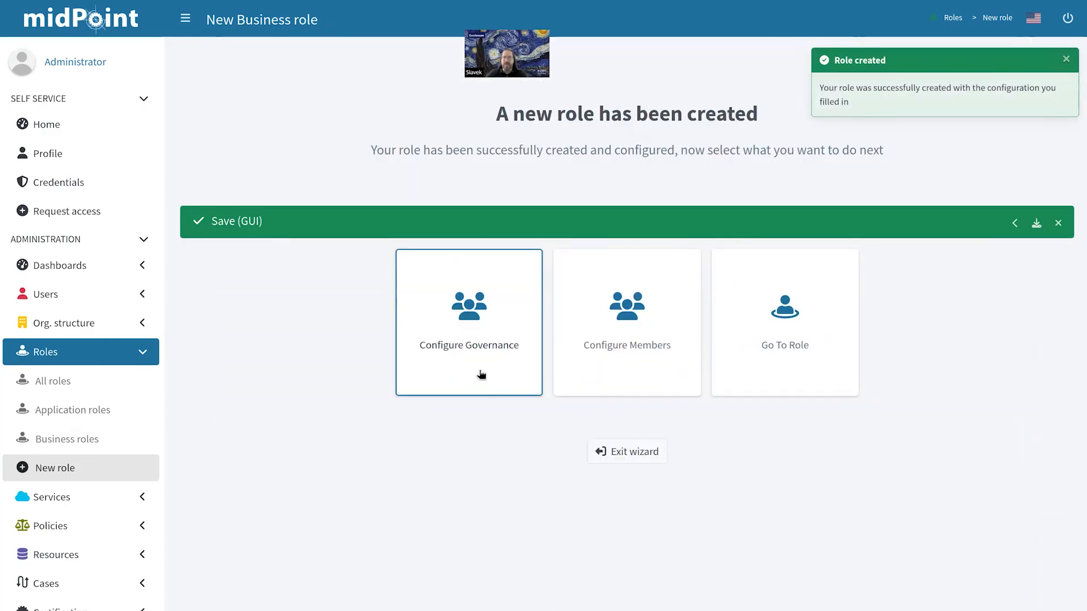
pyautogui.click(482, 371)
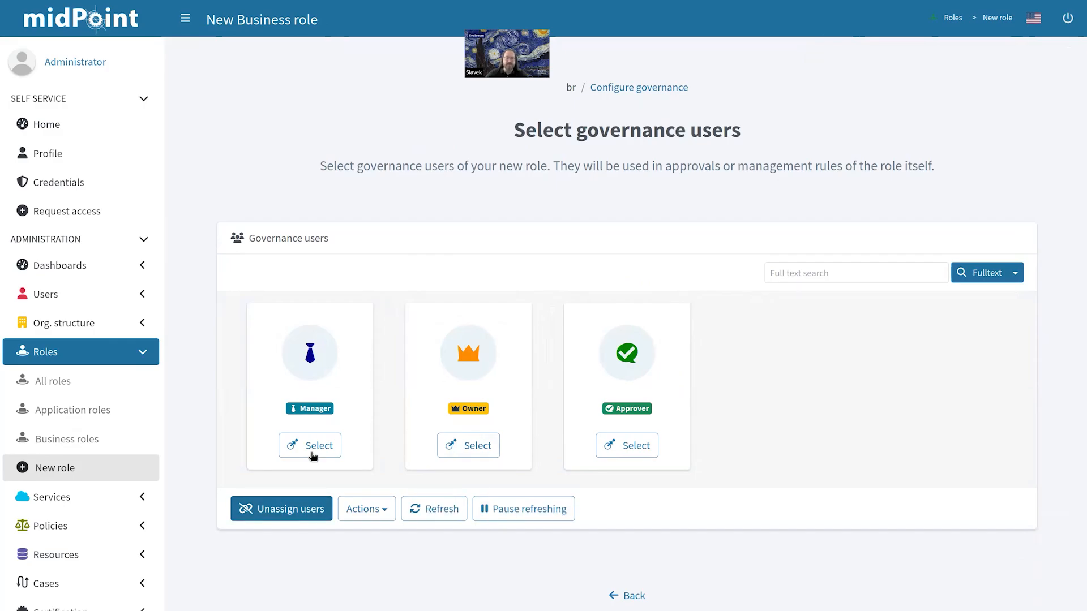
pyautogui.click(645, 606)
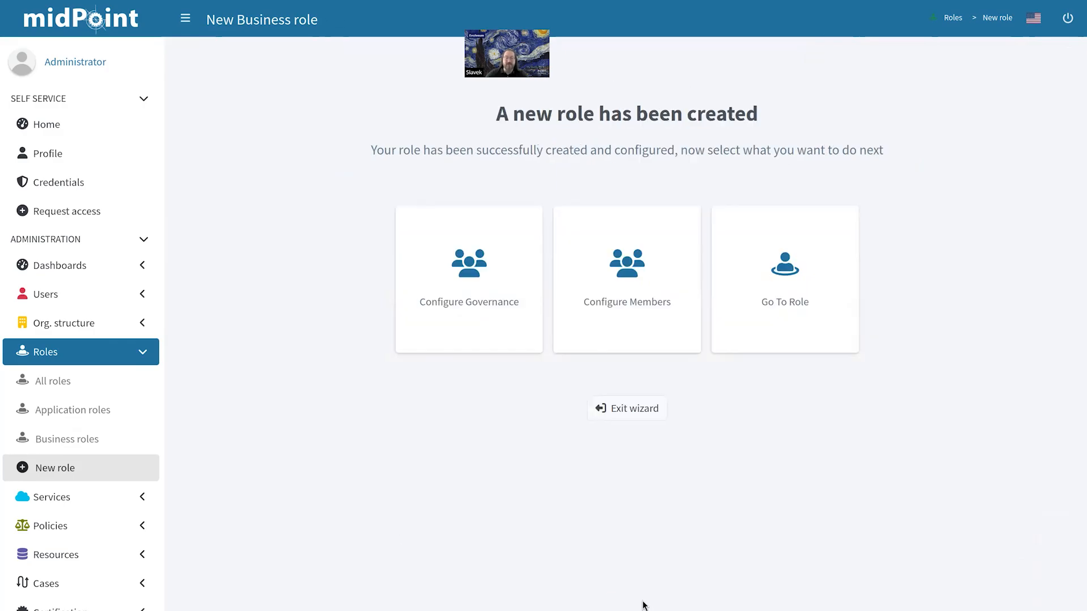
# Step: Review member assignment without adding any users, then open role br for editing
pyautogui.click(653, 324)
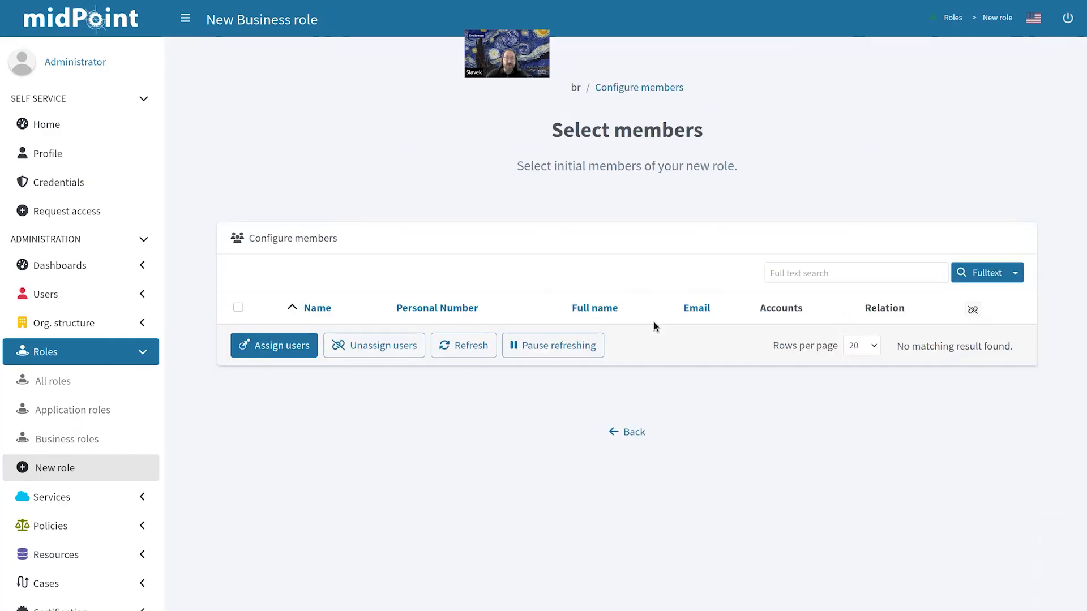
pyautogui.click(274, 346)
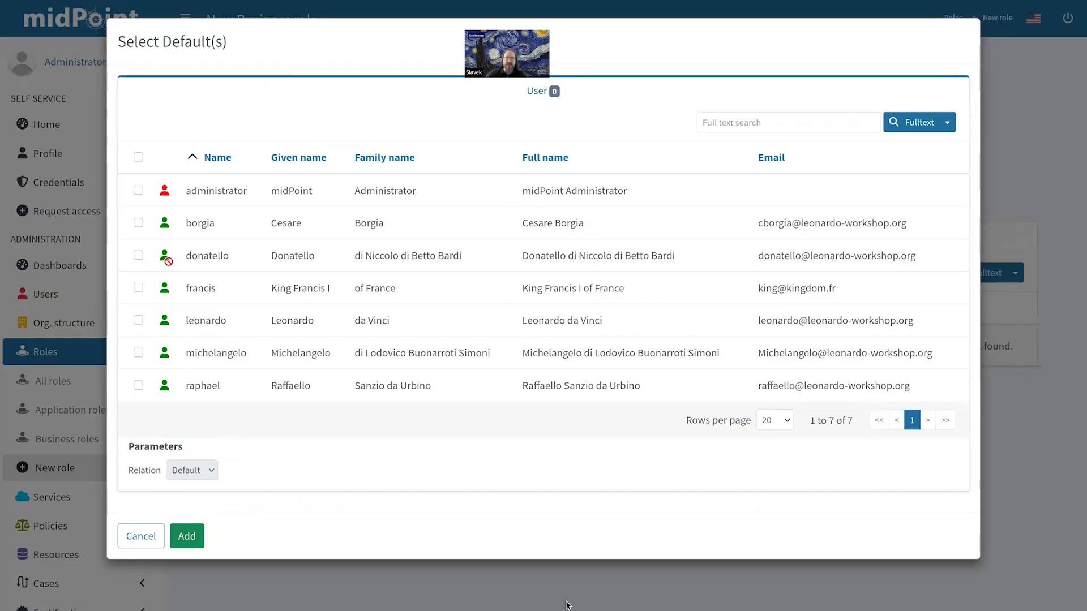
pyautogui.click(128, 540)
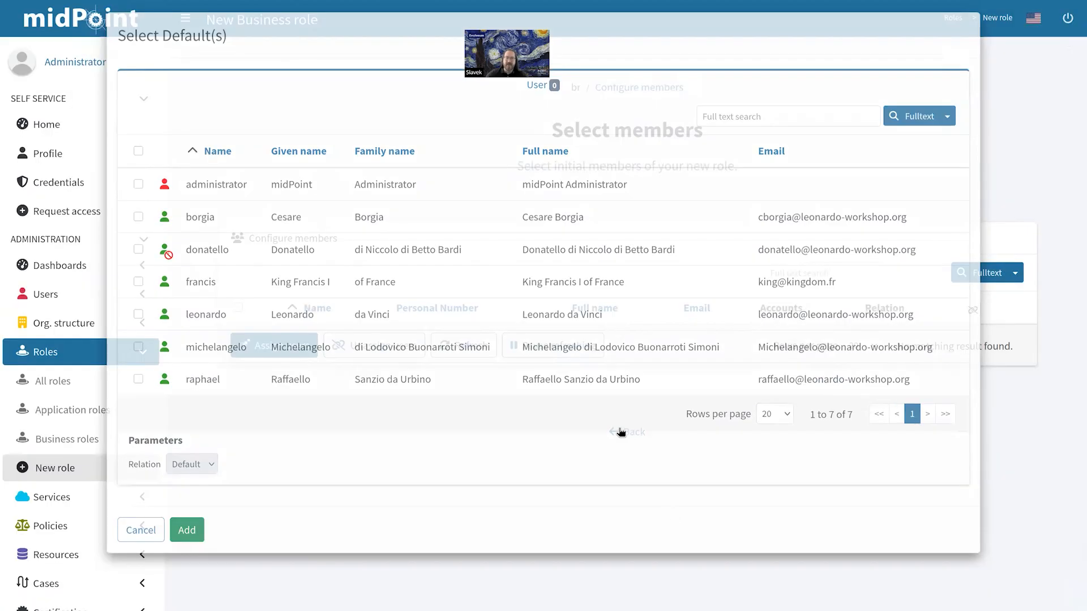
pyautogui.click(622, 432)
pyautogui.click(820, 347)
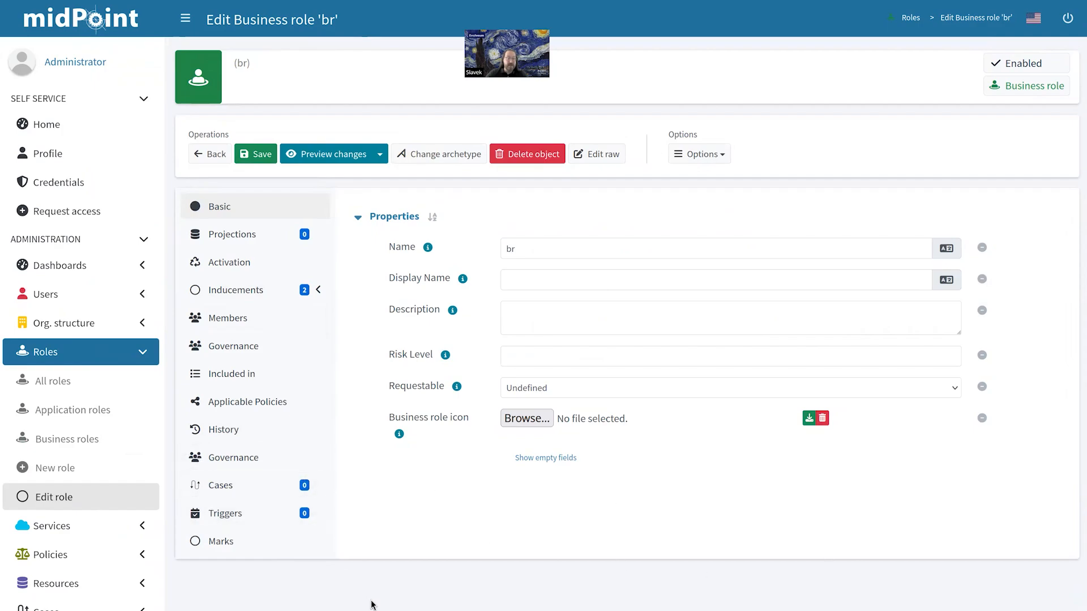
# Step: Open the Licences dashboard from the Dashboards section
pyautogui.click(143, 266)
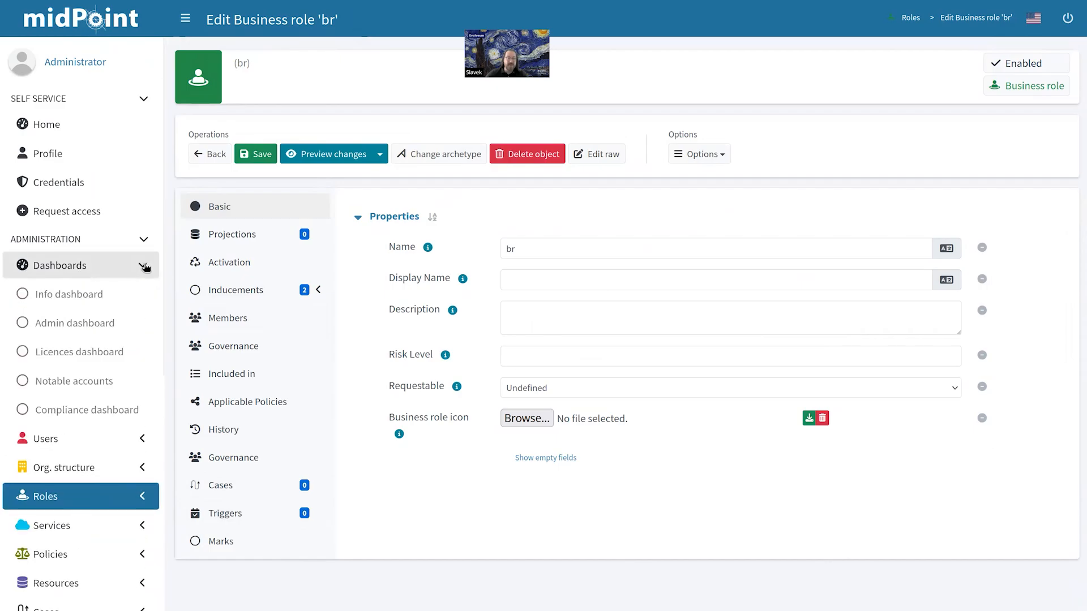
pyautogui.click(121, 359)
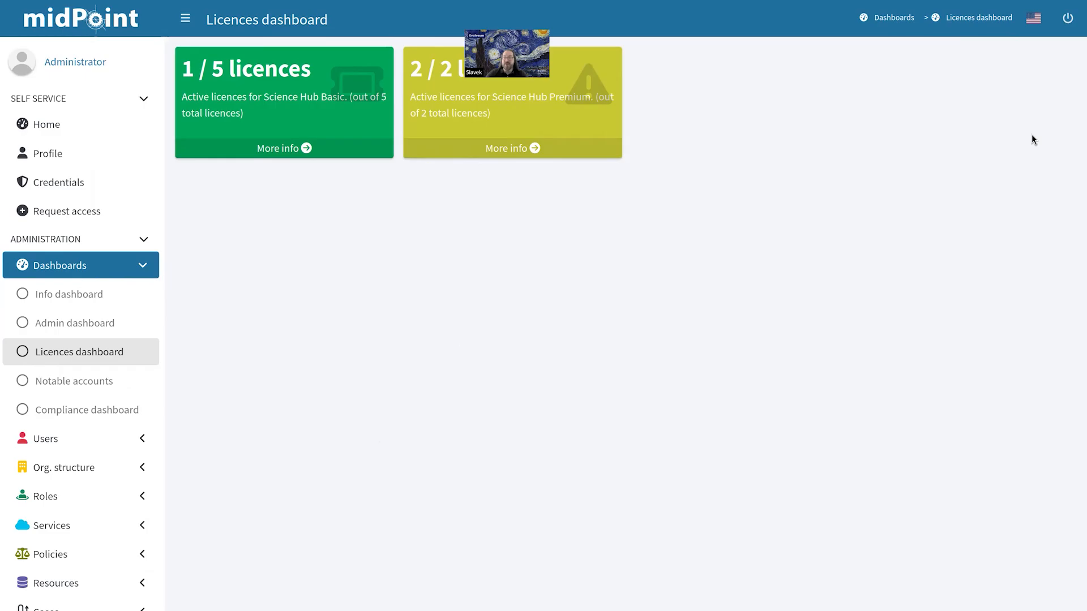
# Step: Log out of the administrator session and sign in as the demo end user with their password
pyautogui.click(1067, 27)
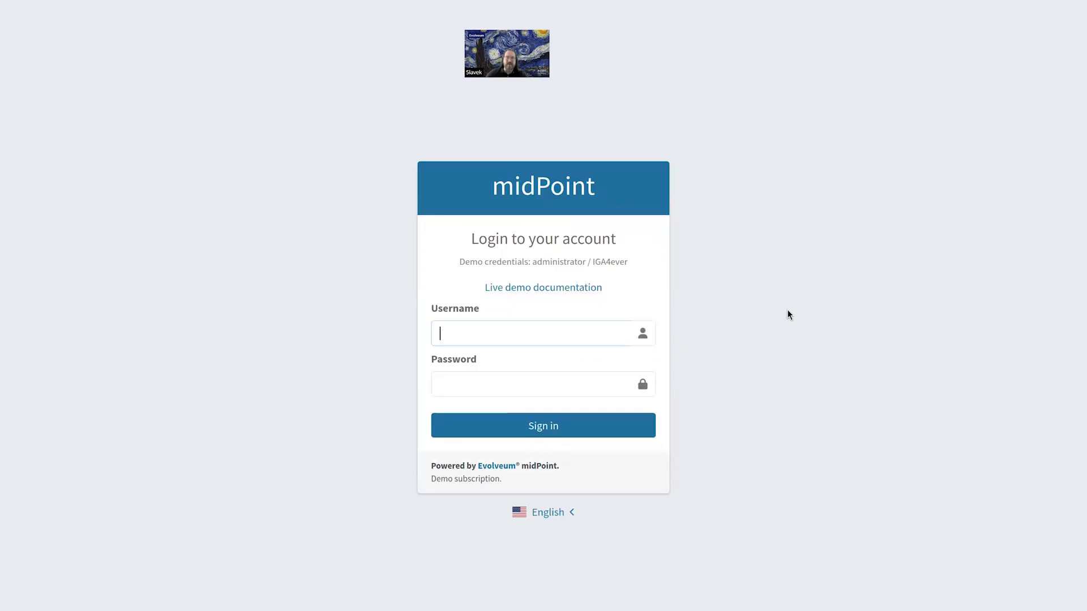
pyautogui.write('ra')
pyautogui.click(513, 358)
pyautogui.click(527, 383)
pyautogui.write('IGA4ever')
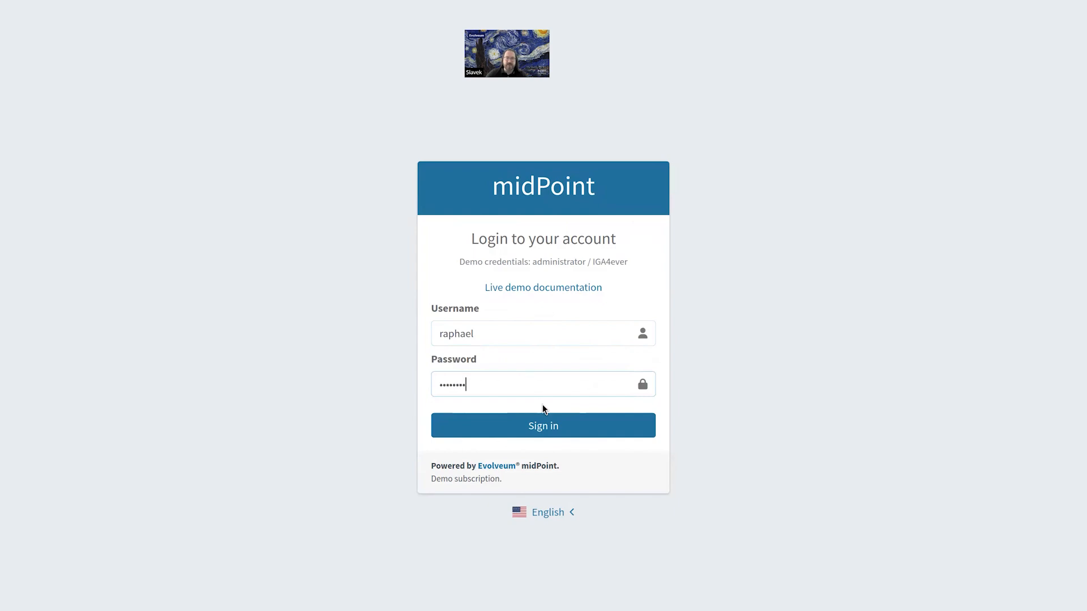
pyautogui.click(549, 423)
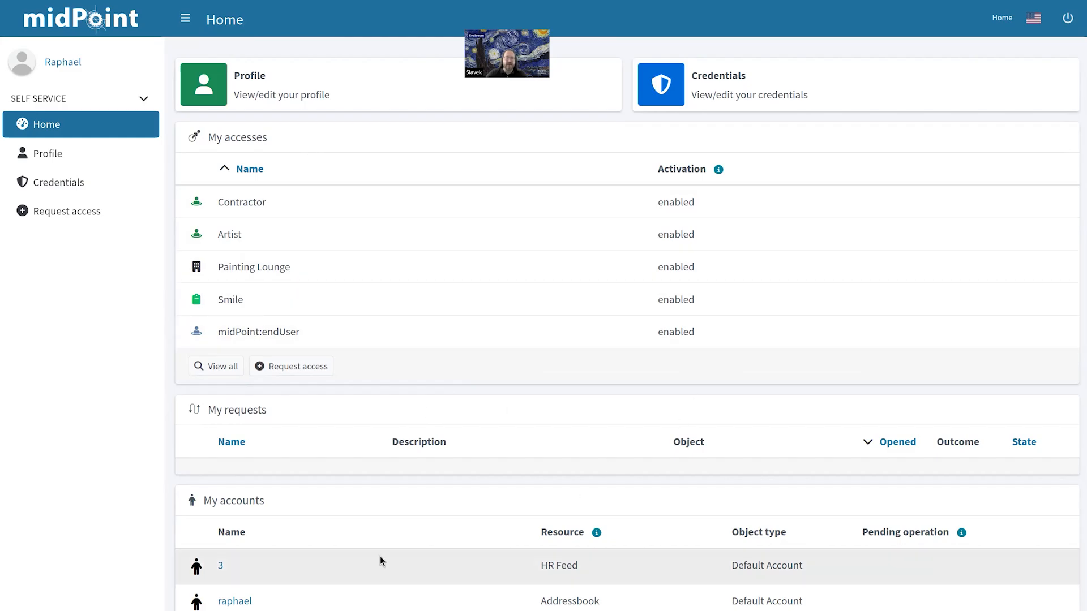
# Step: View the end user's profile page, then begin a new access request
pyautogui.scroll(-2, 423, 542)
pyautogui.scroll(2, 423, 542)
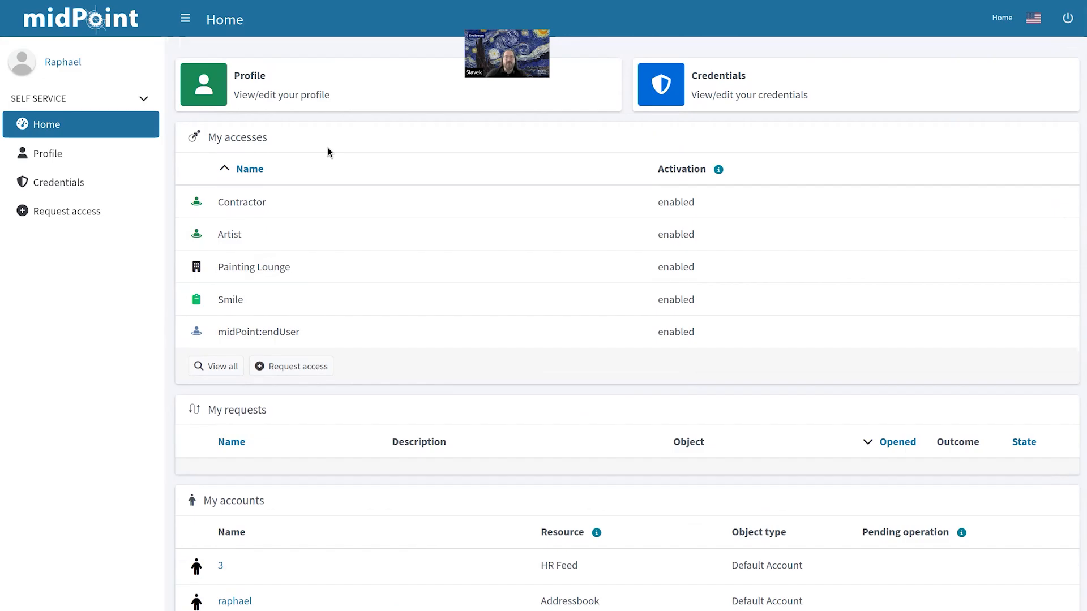
pyautogui.click(270, 86)
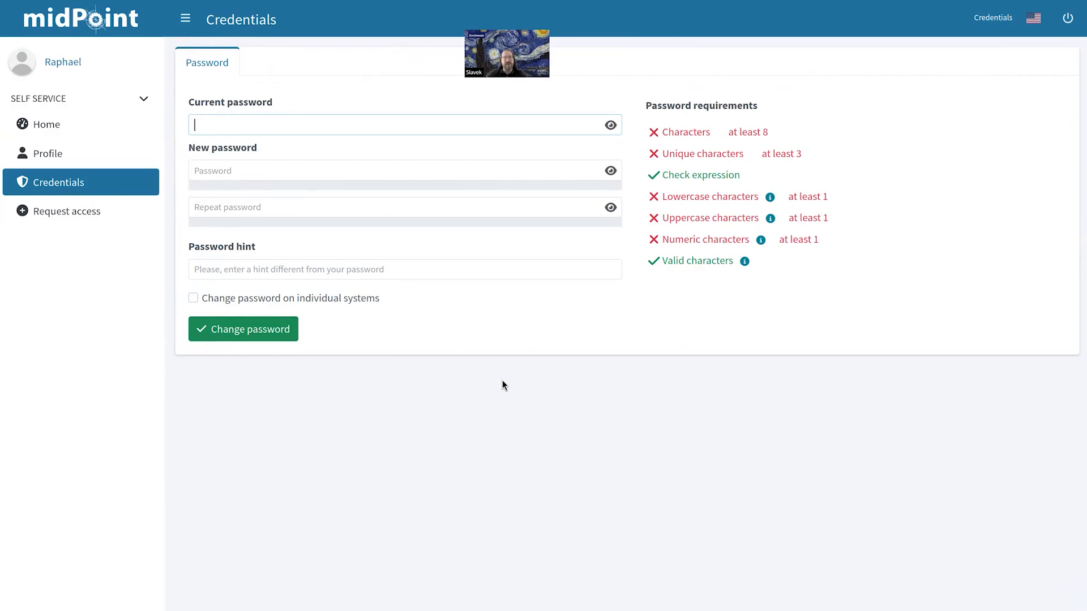
pyautogui.click(77, 217)
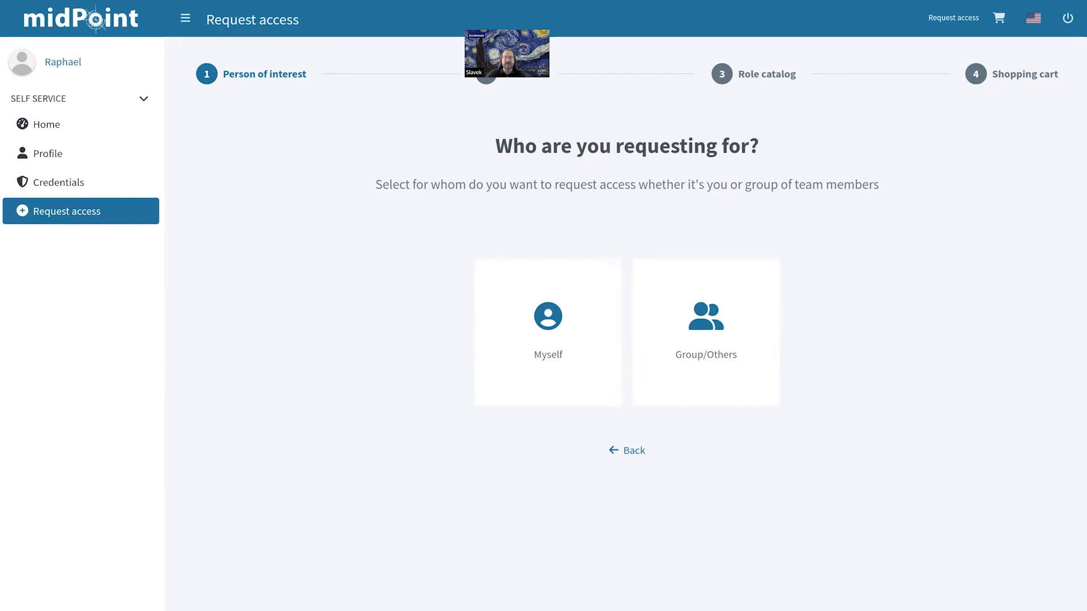
# Step: Request the Patron role for myself with the default relation and proceed to the cart
pyautogui.click(516, 366)
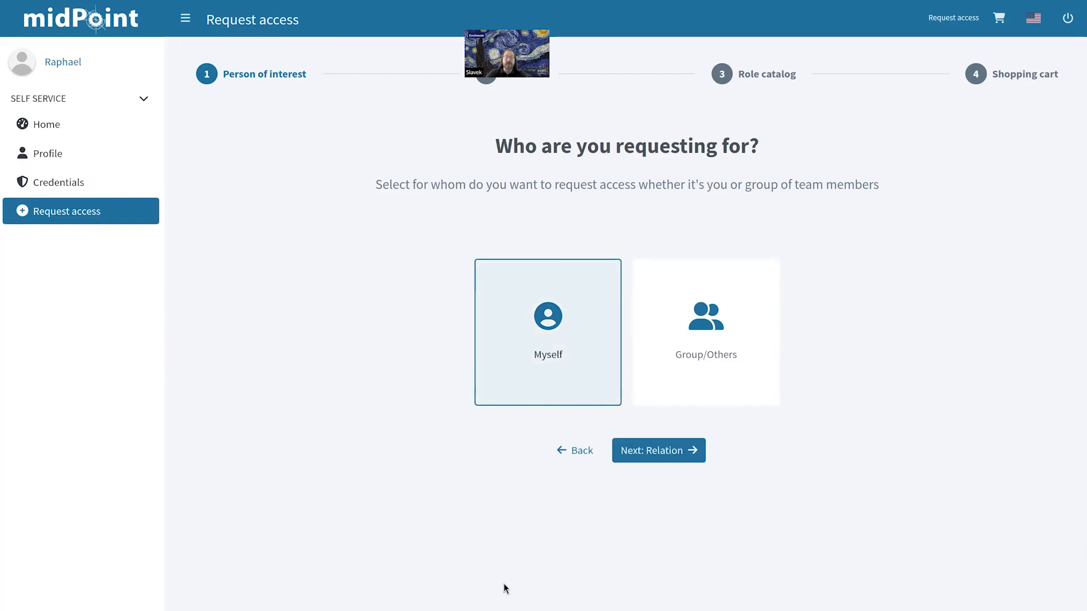
pyautogui.click(691, 451)
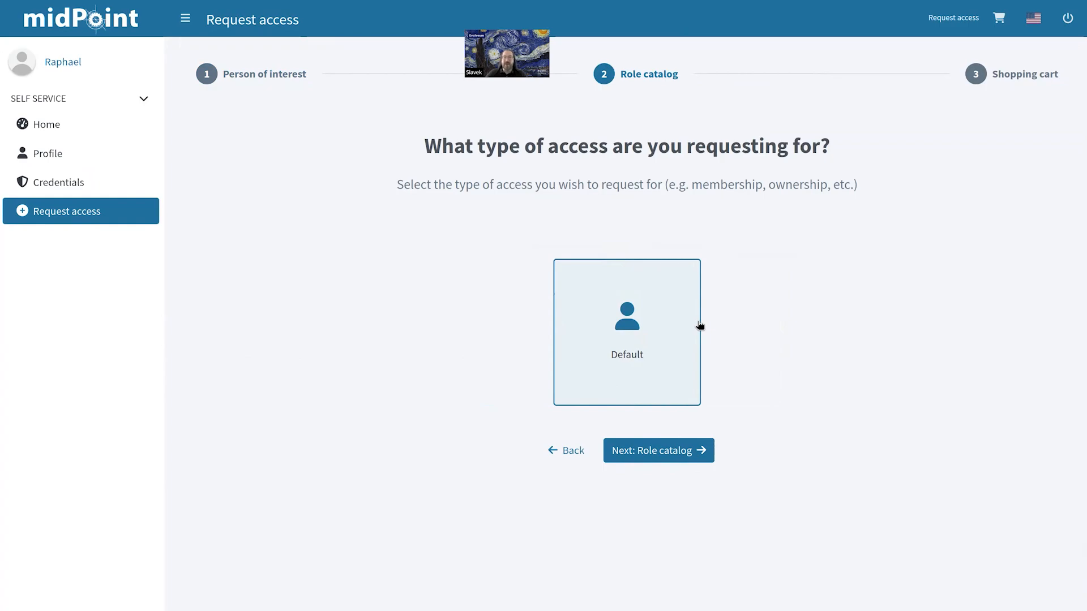
pyautogui.click(694, 454)
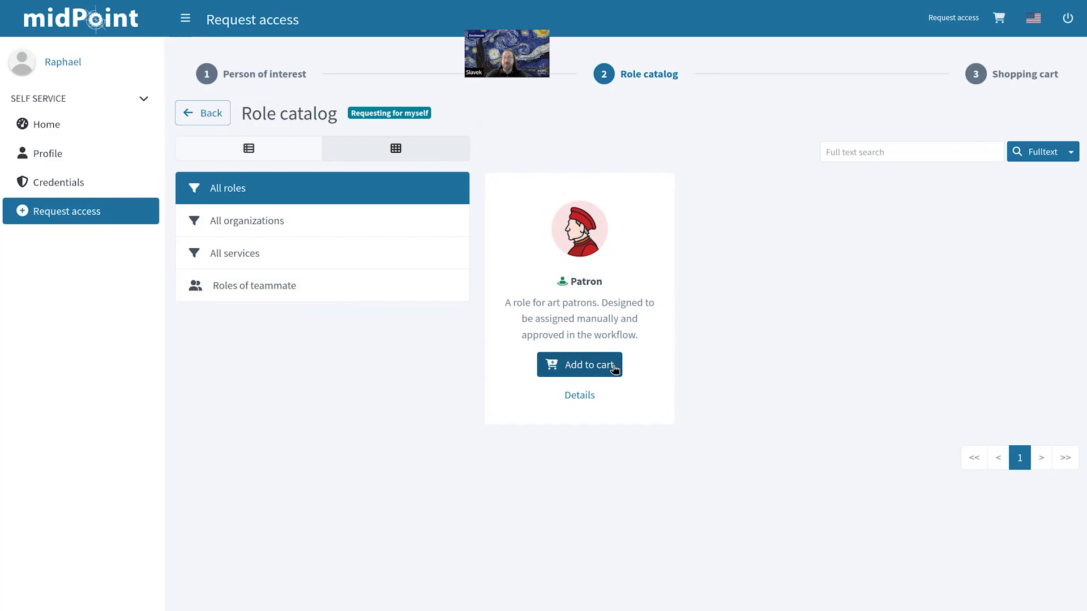
pyautogui.click(612, 371)
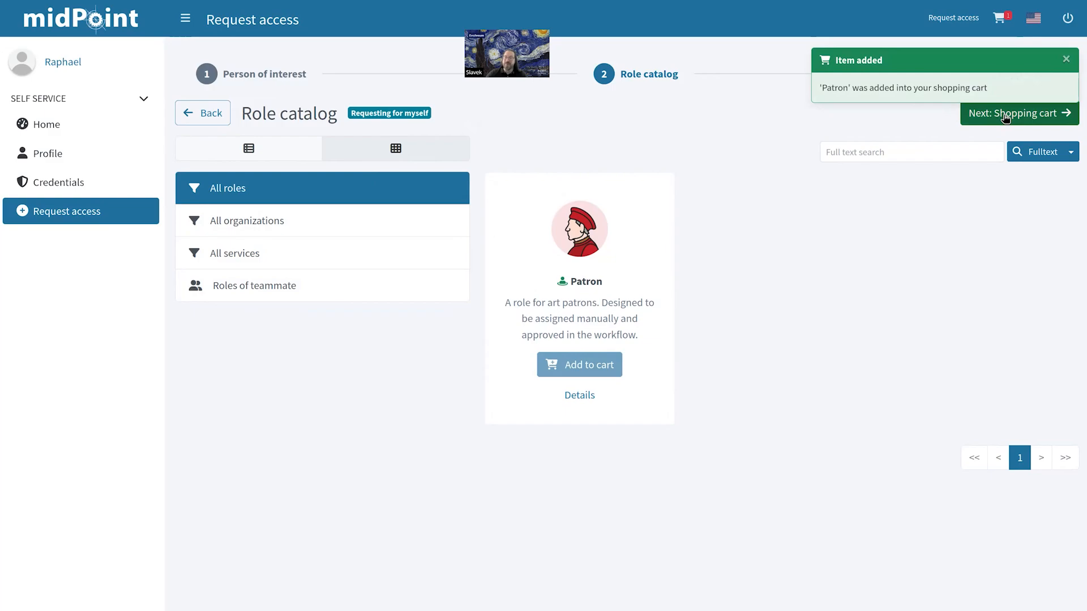
pyautogui.click(1005, 116)
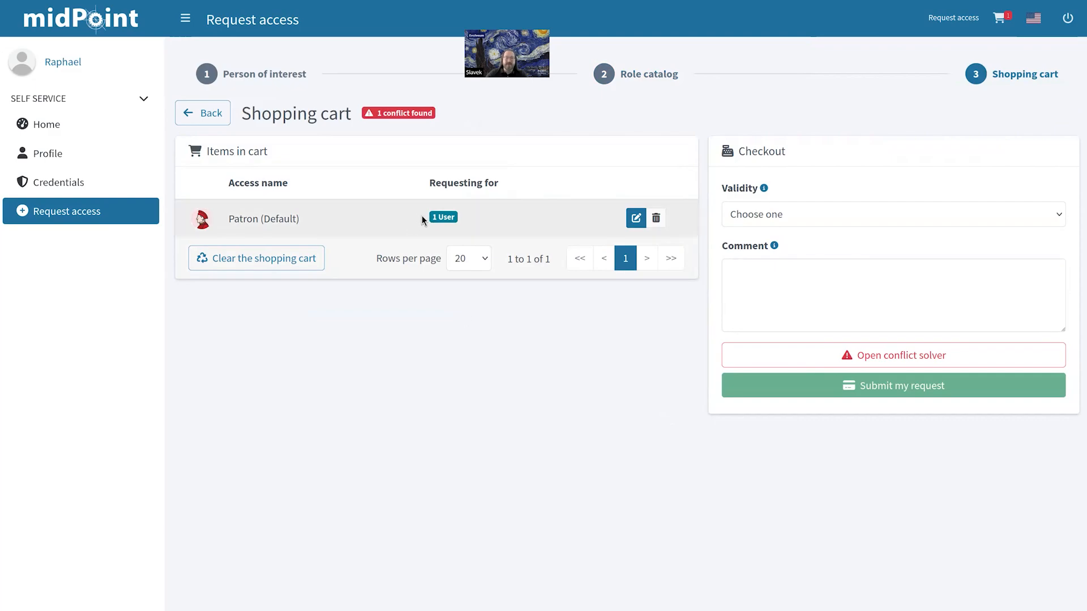
# Step: Inspect the Philistine–Patron SoD conflict in the solver and choose to keep Patron (new)
pyautogui.click(386, 113)
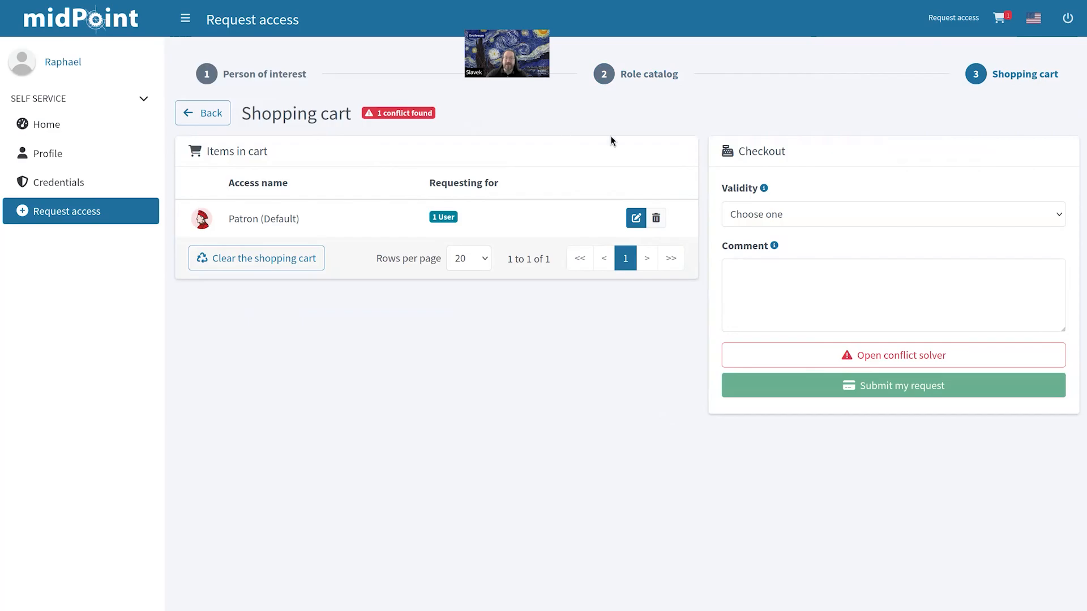
pyautogui.click(888, 356)
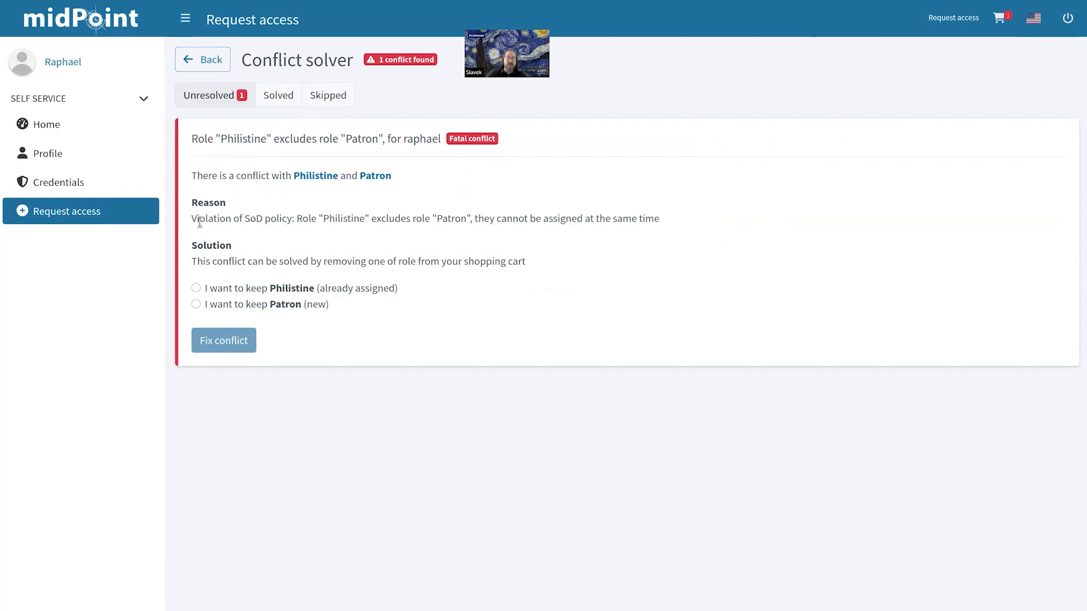
pyautogui.moveTo(197, 220); pyautogui.dragTo(494, 222)
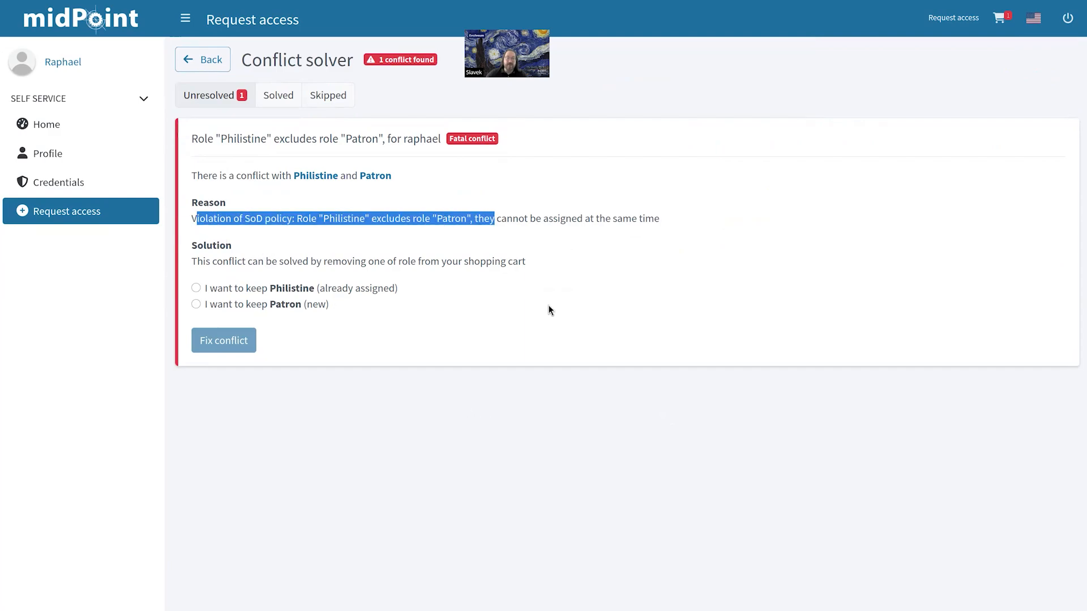
pyautogui.click(630, 253)
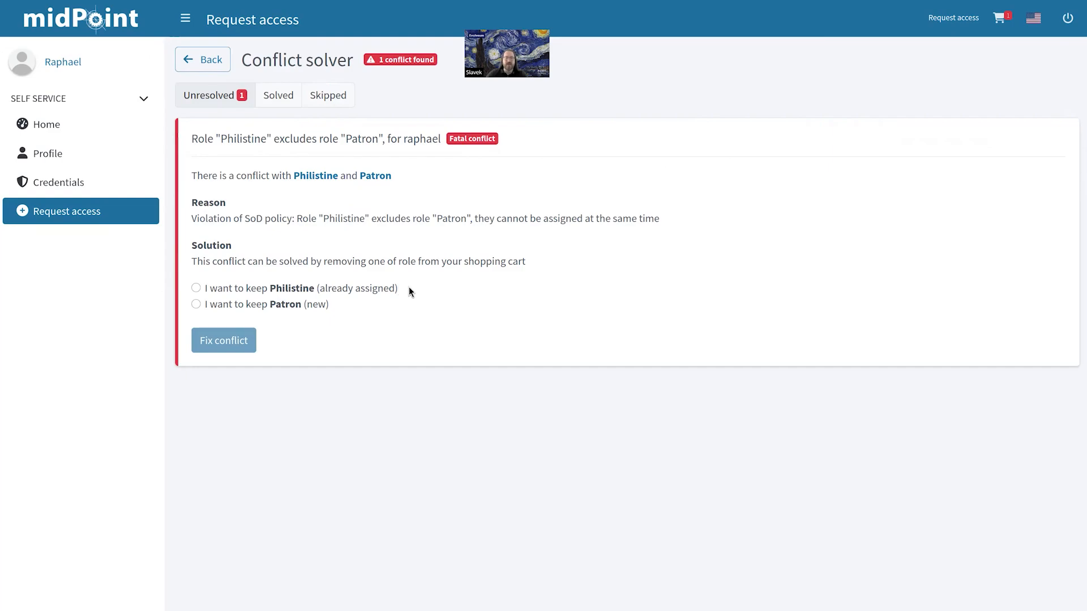
pyautogui.click(196, 305)
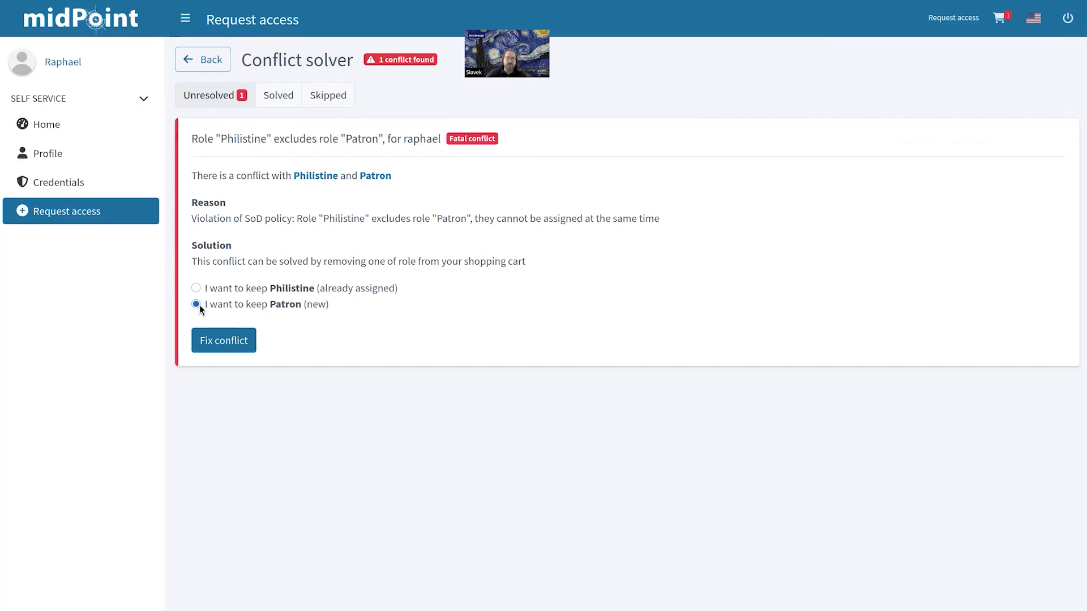
# Step: Fix the conflict, leave validity unchanged in the shopping cart, and submit the Patron request
pyautogui.click(245, 349)
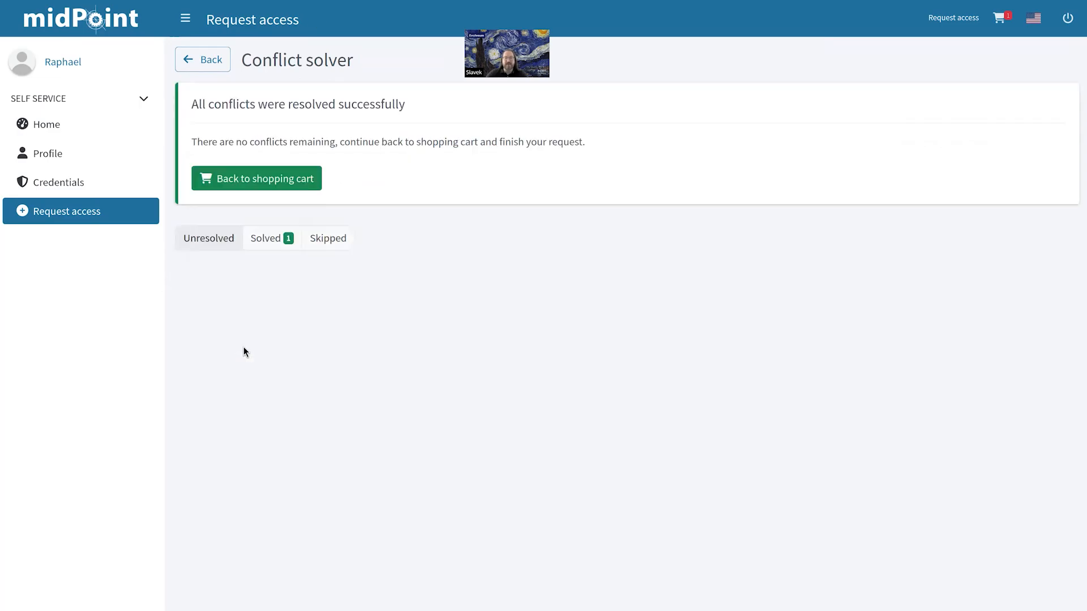
pyautogui.click(309, 186)
pyautogui.click(808, 222)
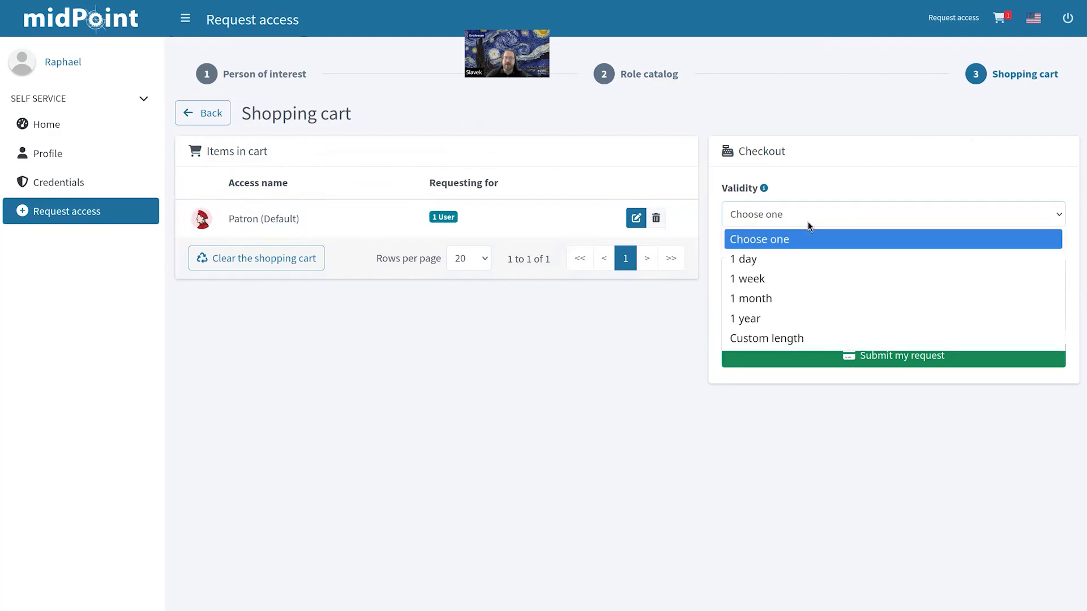
pyautogui.click(810, 281)
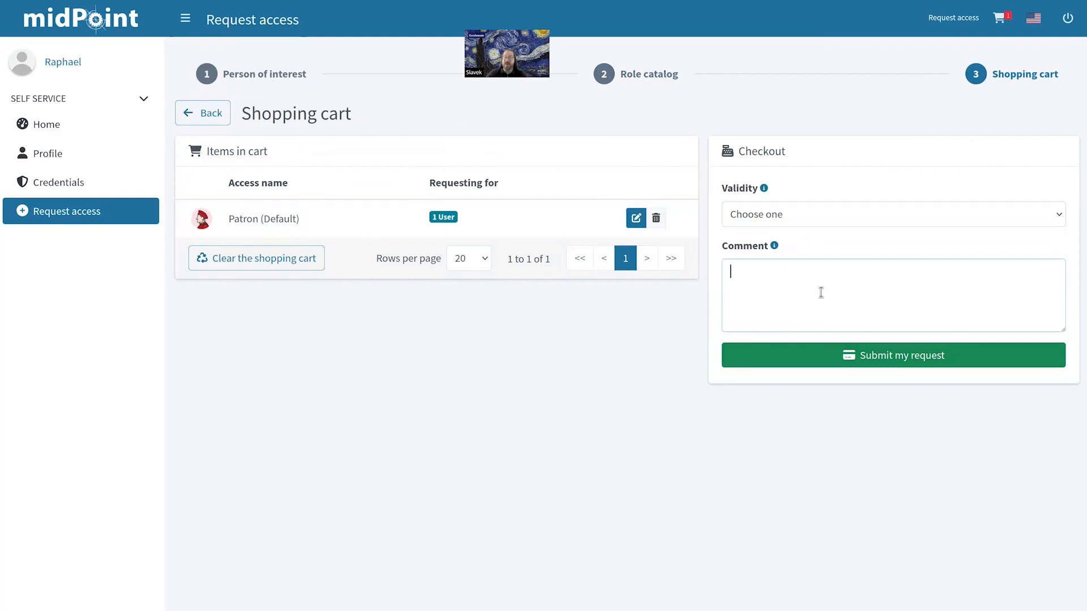
pyautogui.click(874, 364)
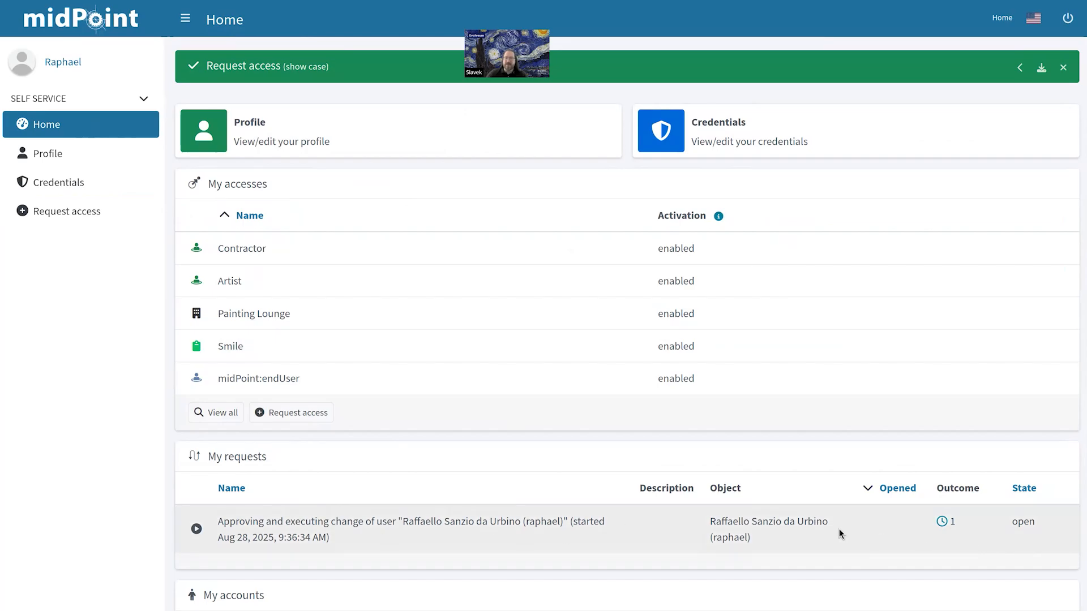
# Step: Log out of the end user account and sign in as administrator using the demo credentials
pyautogui.click(1069, 20)
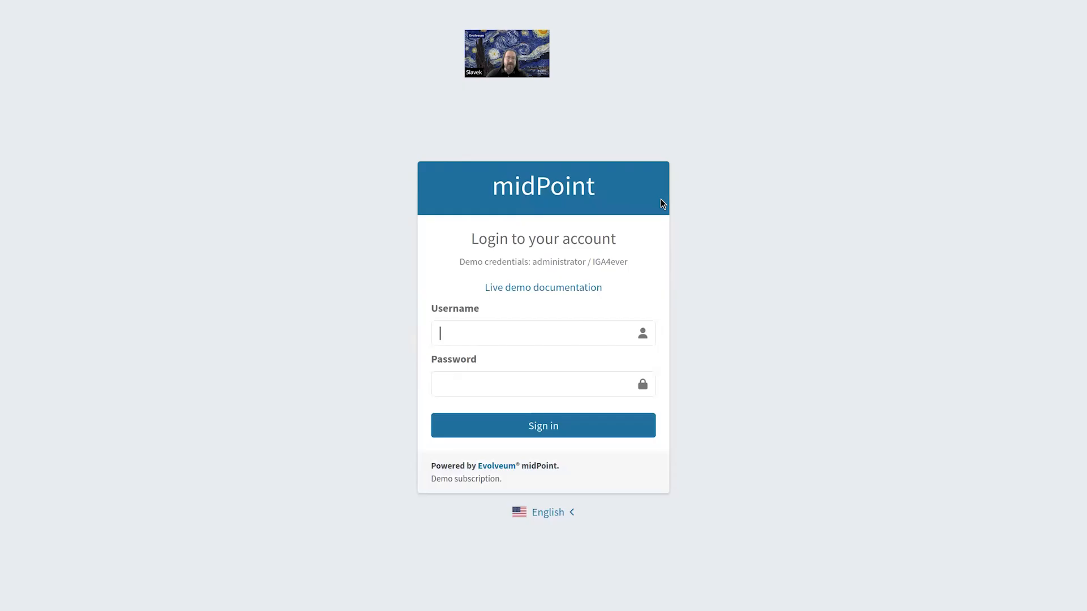
pyautogui.doubleClick(560, 263)
pyautogui.click(515, 338)
pyautogui.hotkey('ctrl', 'v')
pyautogui.doubleClick(620, 261)
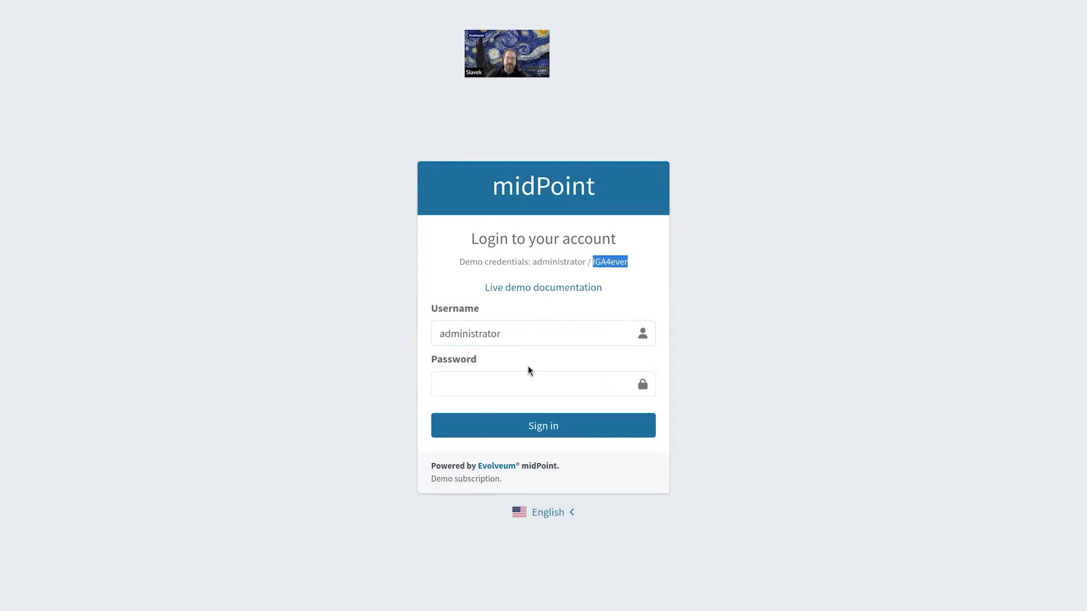
pyautogui.click(535, 384)
pyautogui.hotkey('ctrl', 'v')
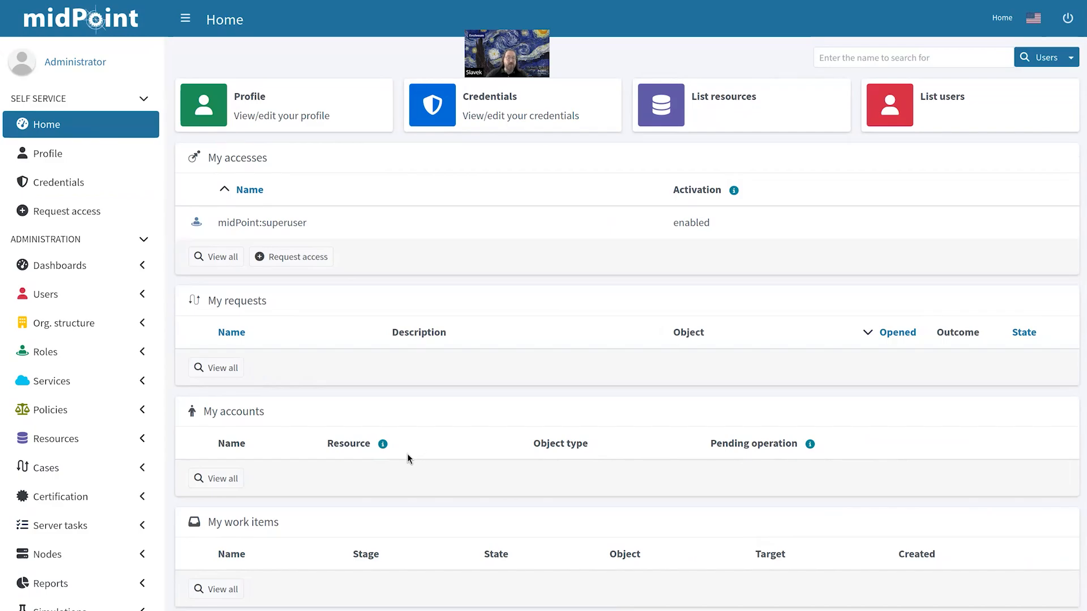
# Step: Open the Patron request's child approval case and review its Manager and Council of Patrons stages
pyautogui.click(80, 469)
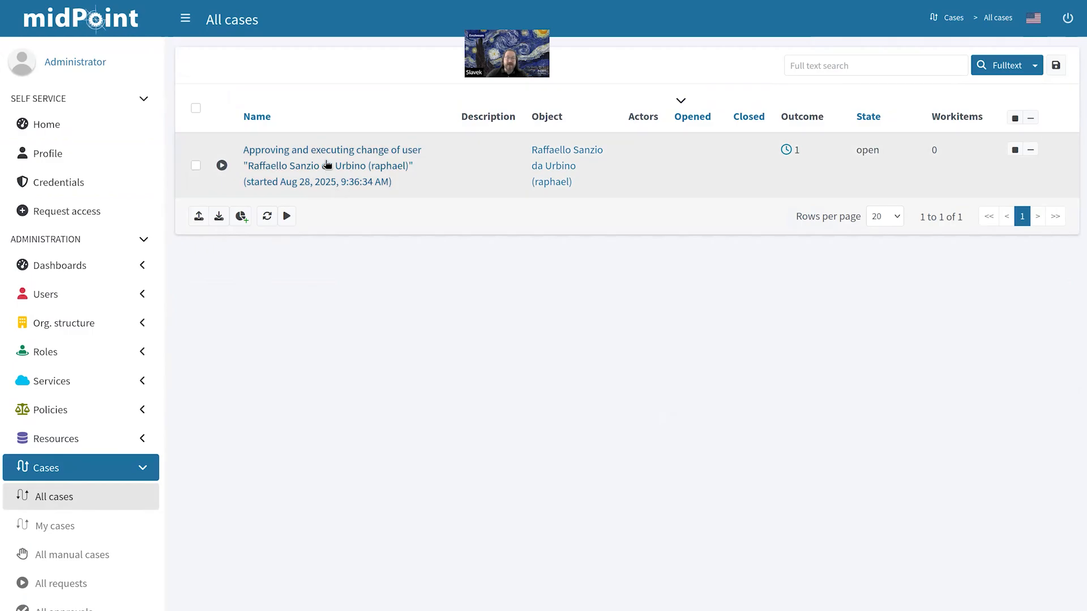
pyautogui.click(326, 164)
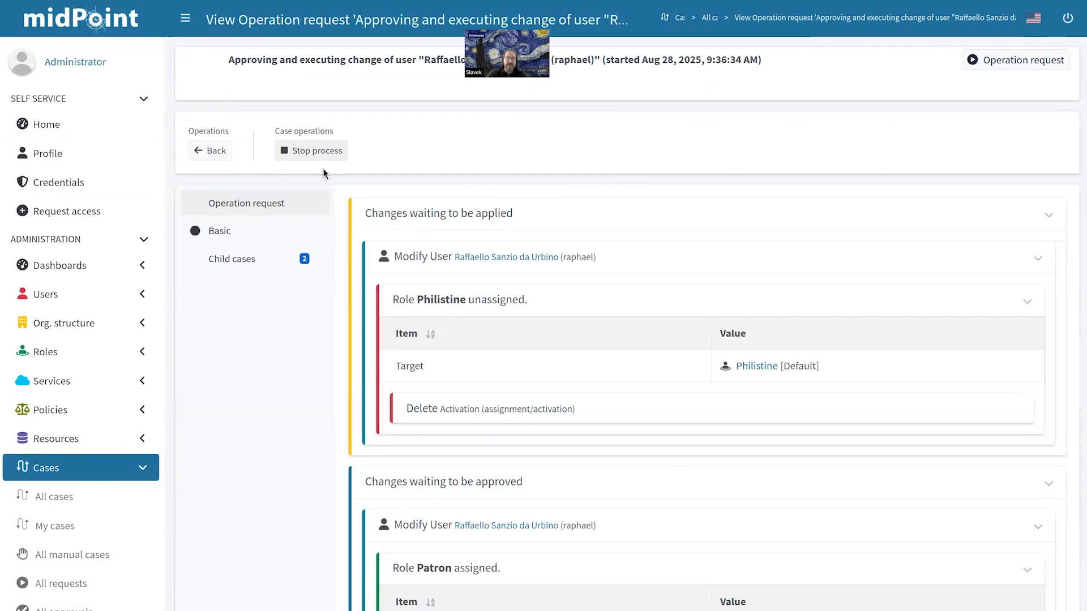
pyautogui.click(263, 266)
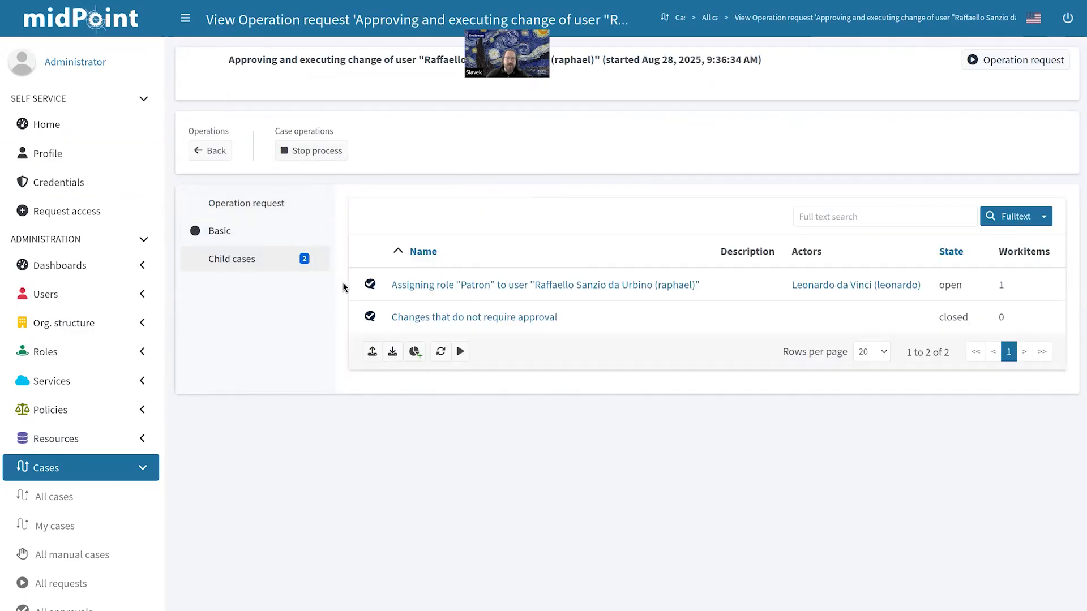
pyautogui.click(489, 286)
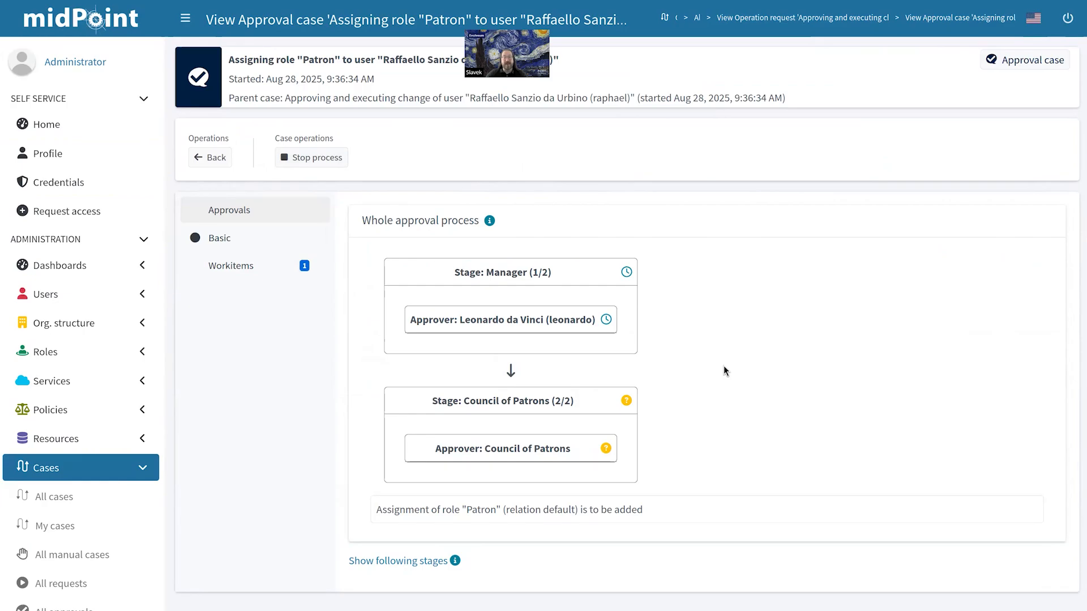
pyautogui.tripleClick(460, 275)
pyautogui.click(781, 293)
pyautogui.scroll(-2, 144, 441)
pyautogui.click(142, 386)
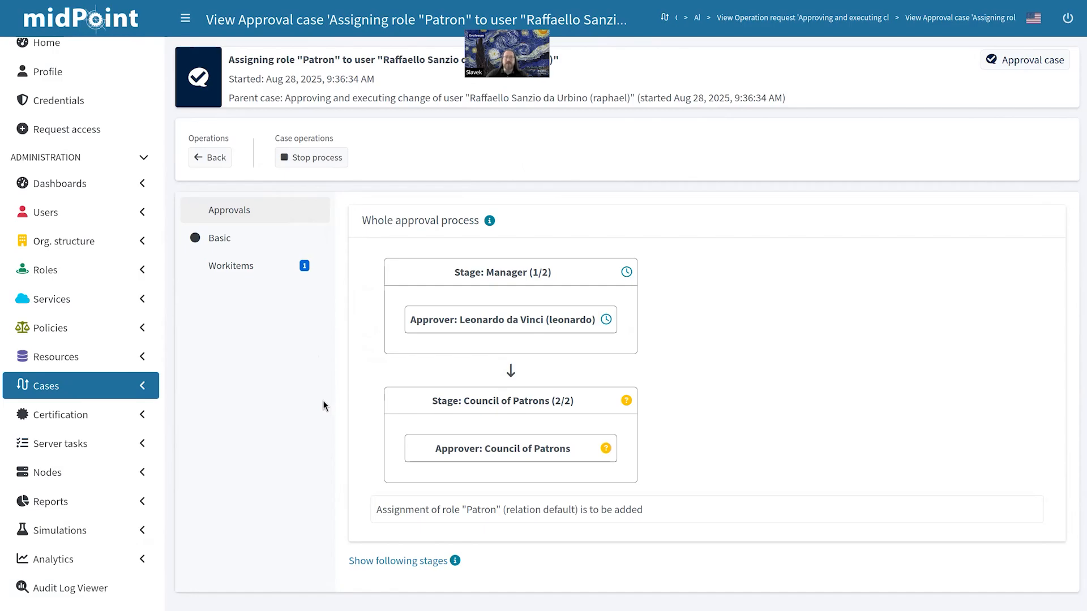
# Step: Create a campaign from the Certify user-role assignments definition and start it in the Campaigns list
pyautogui.click(129, 423)
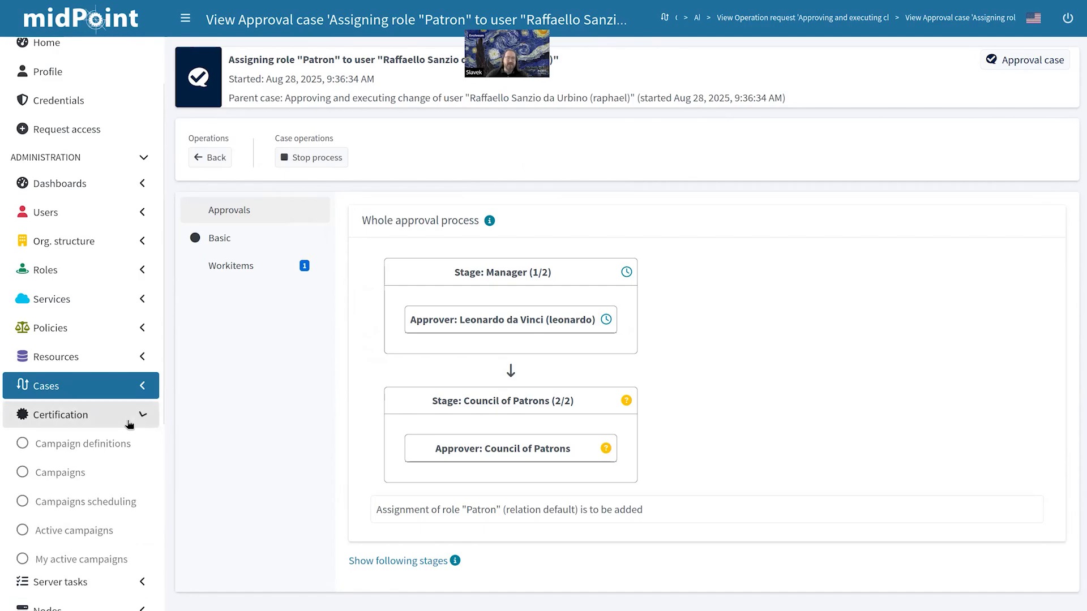
pyautogui.click(105, 446)
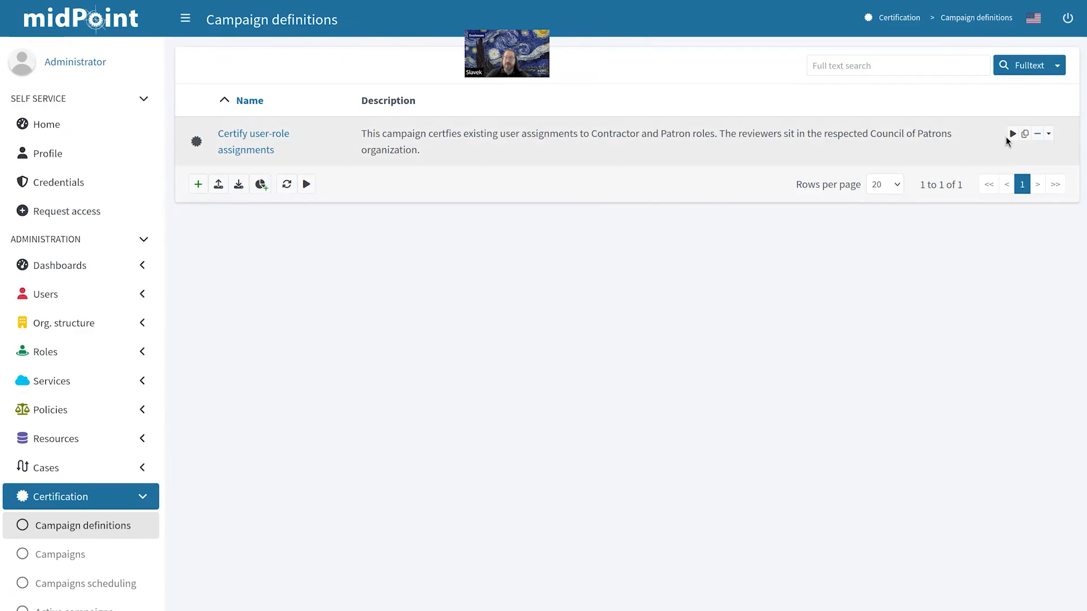
pyautogui.click(1012, 133)
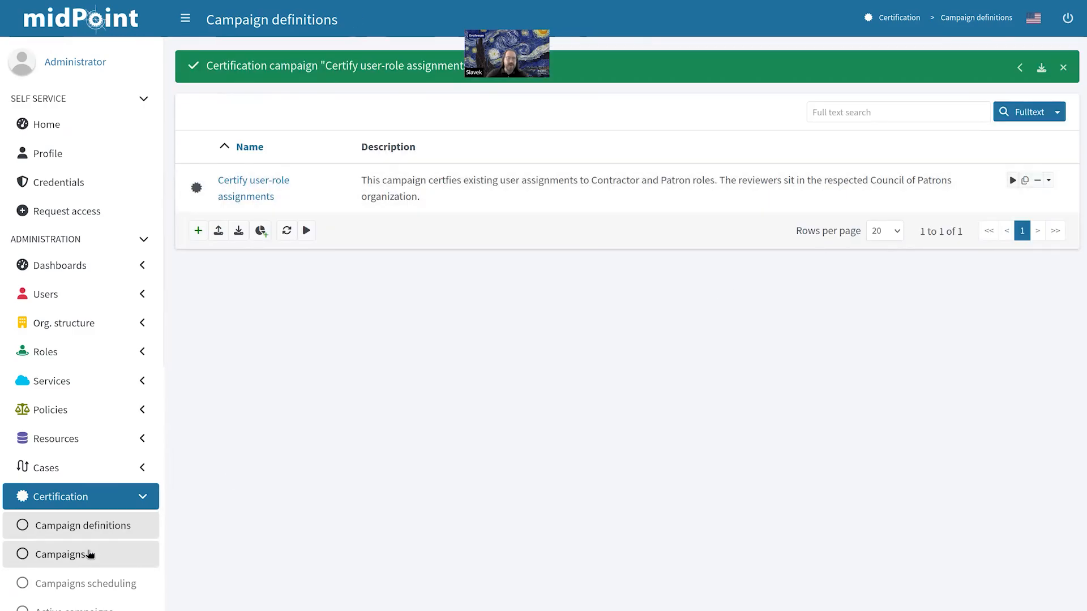
pyautogui.click(88, 554)
pyautogui.click(311, 307)
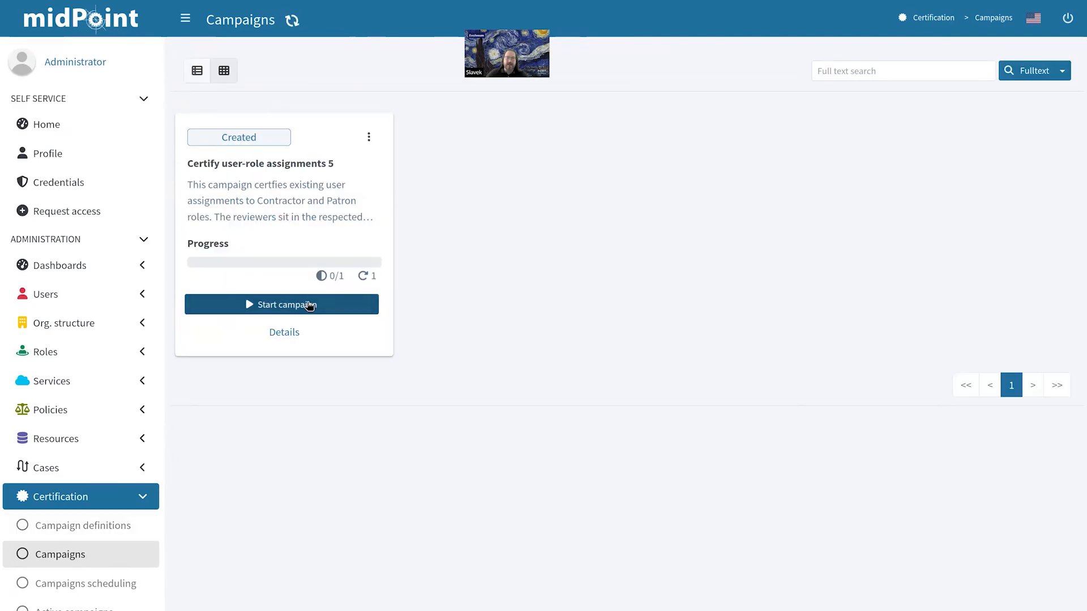
pyautogui.click(415, 146)
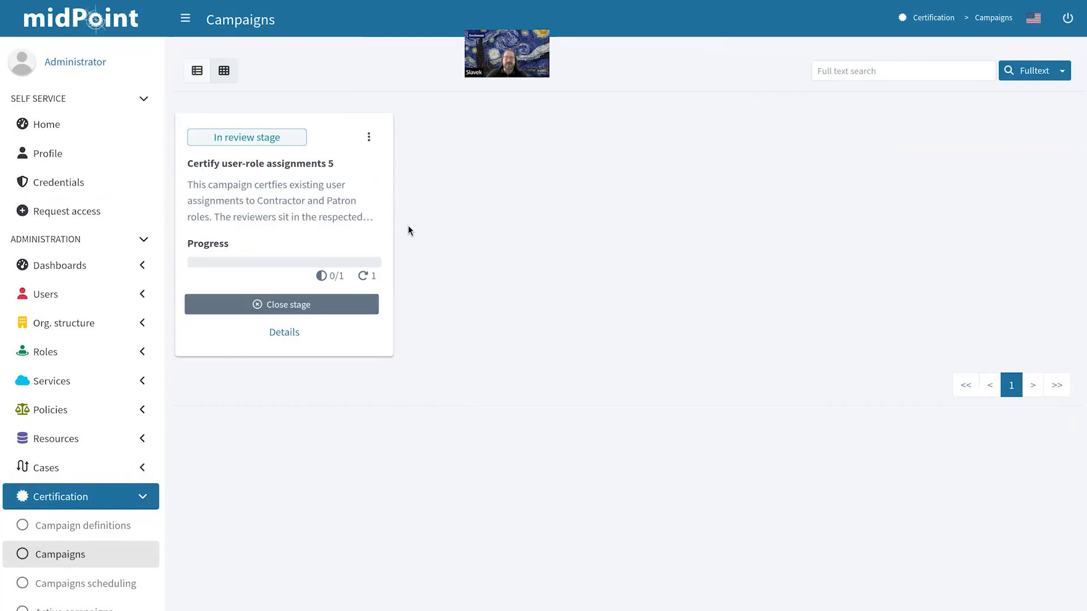
# Step: Open Certify user-role assignments 5 details and review the stage 1 reviewers' pending decisions
pyautogui.click(285, 333)
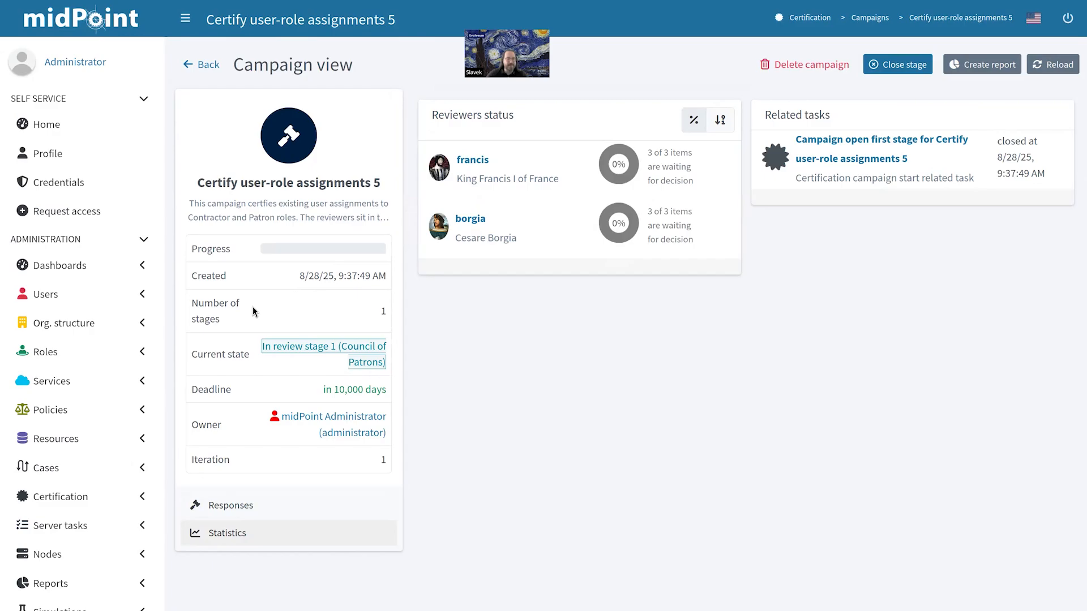
pyautogui.scroll(-1, 114, 281)
pyautogui.scroll(-7, 114, 285)
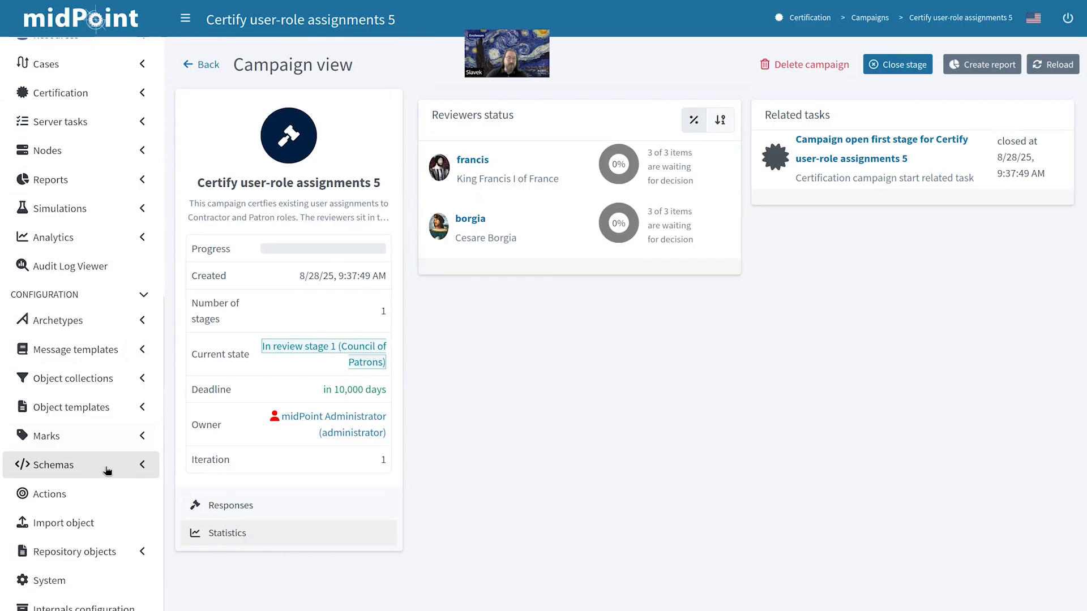
pyautogui.scroll(1, 107, 472)
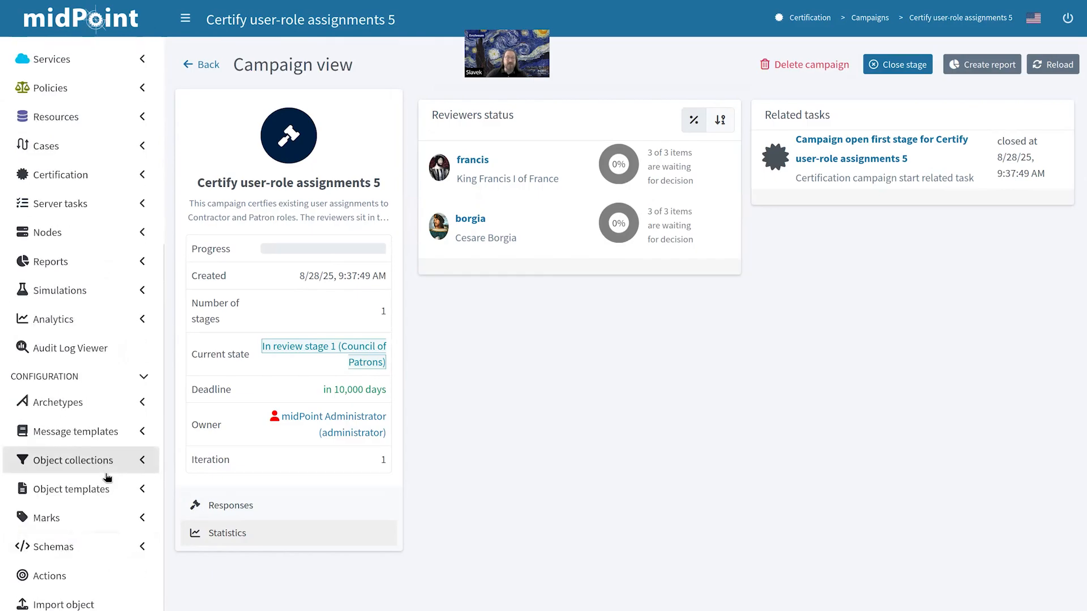
pyautogui.scroll(1, 106, 478)
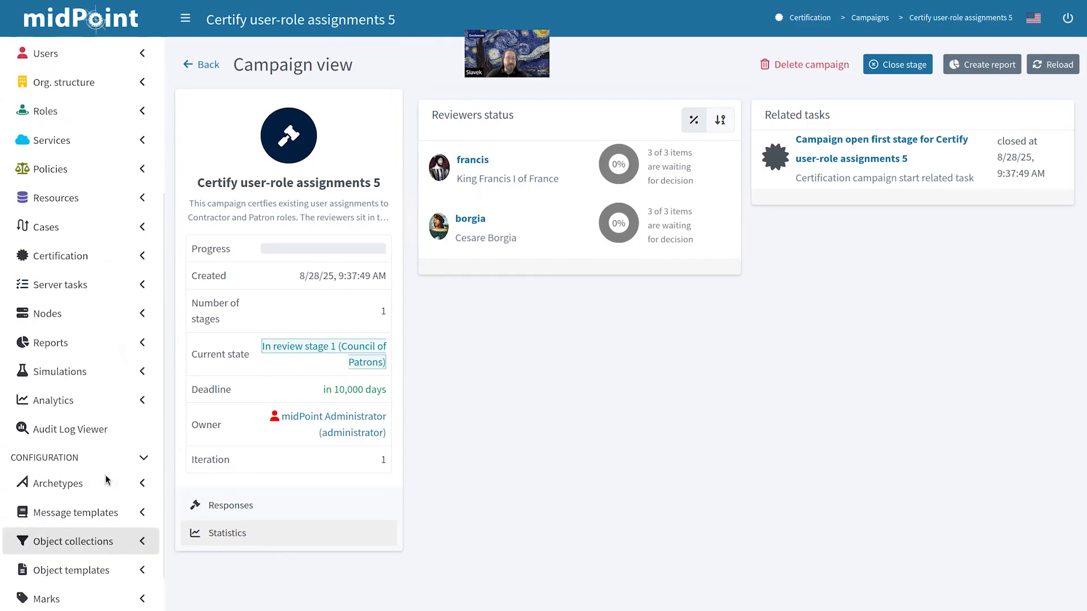
# Step: Check the audit log, then display the All resources list under Resources
pyautogui.click(82, 433)
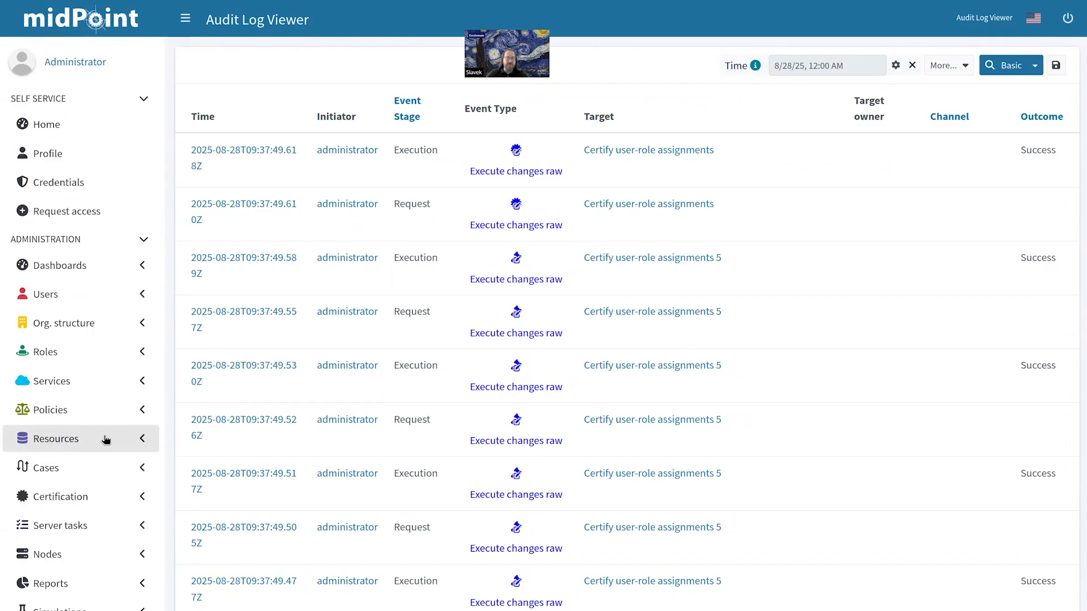
pyautogui.click(106, 440)
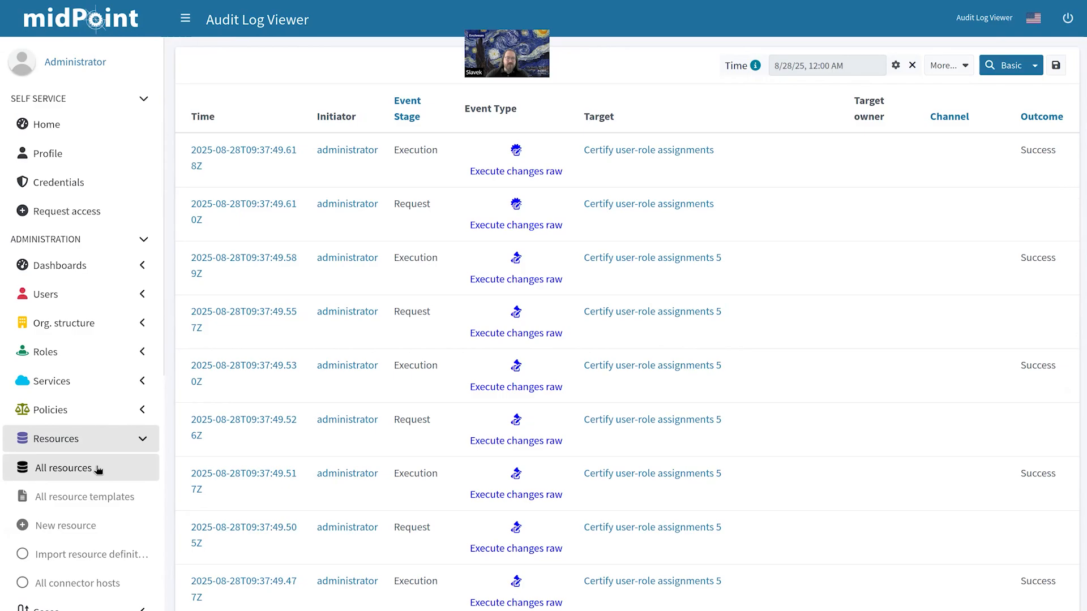
pyautogui.click(99, 469)
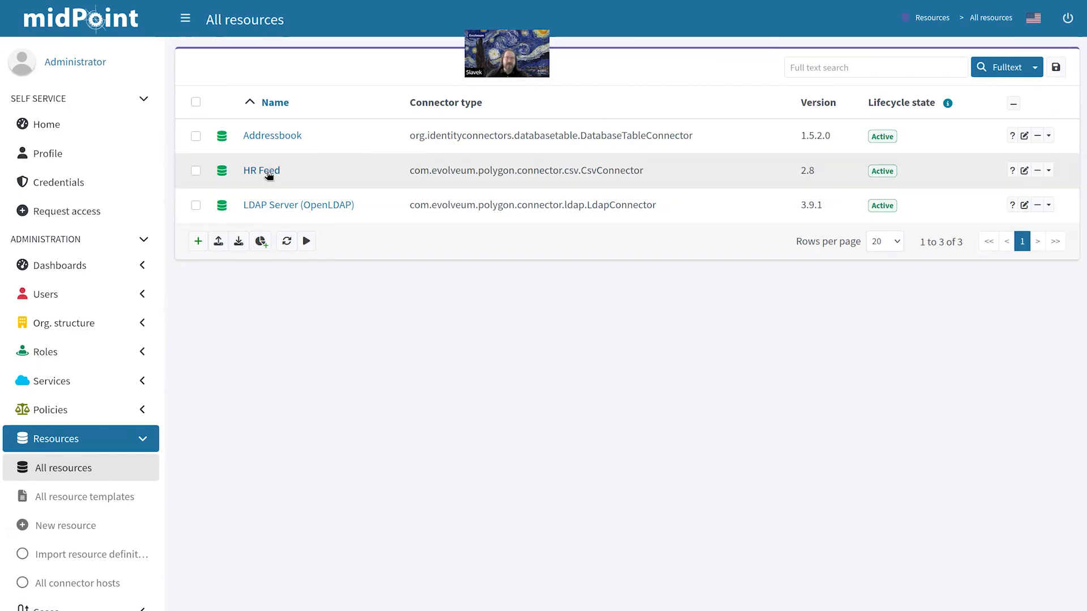
# Step: Open the HR Feed resource's accounts and go to its Mappings configuration
pyautogui.click(267, 172)
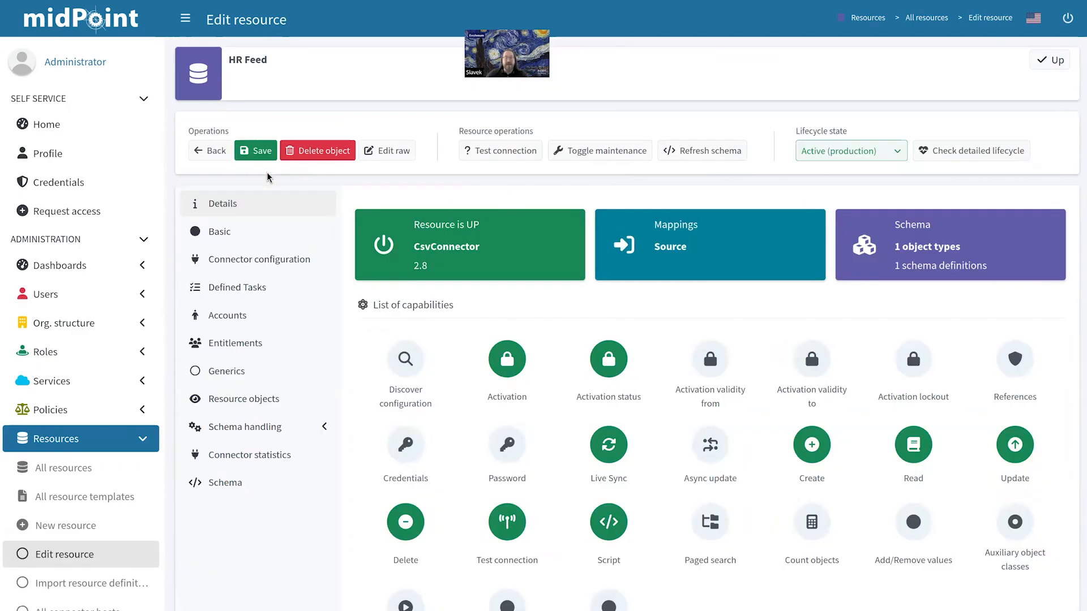
pyautogui.click(268, 321)
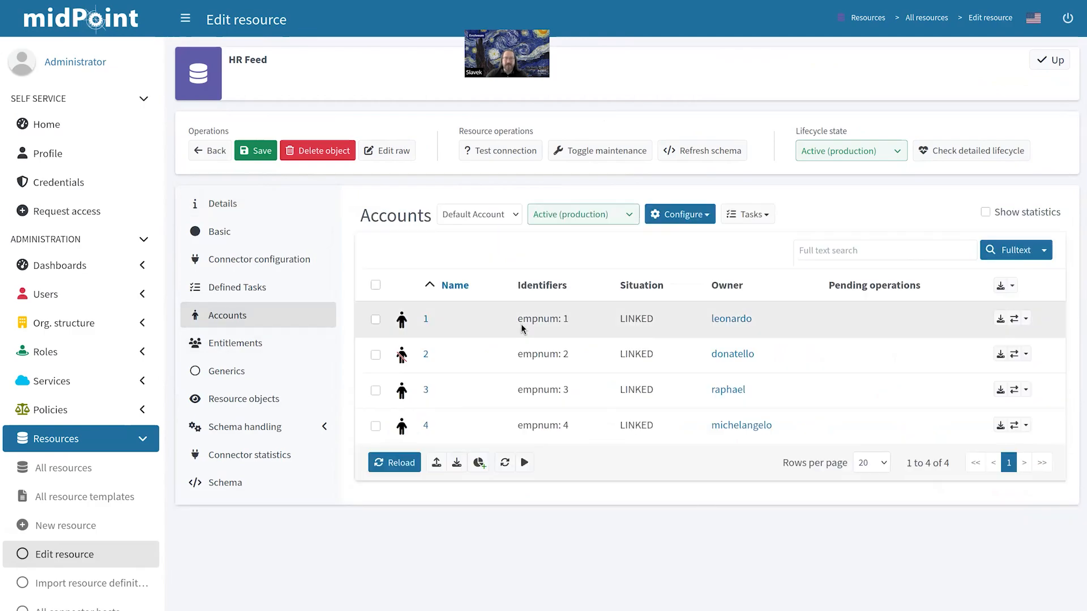
pyautogui.click(680, 214)
pyautogui.click(692, 289)
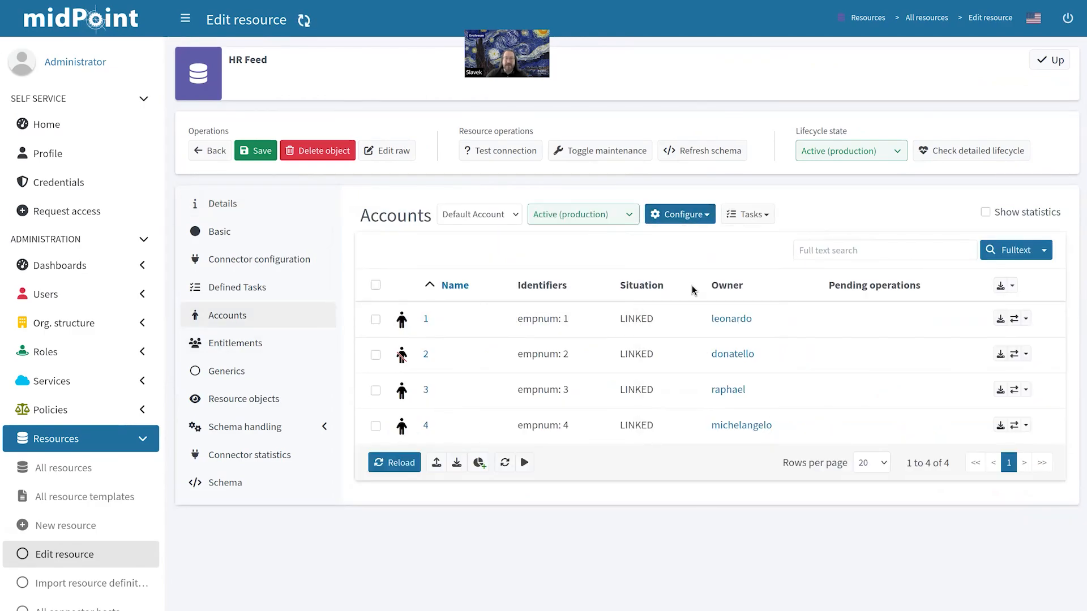
# Step: Scroll through HR Feed's inbound mappings, including the simulation-only Corporate email address mapping
pyautogui.scroll(-5, 665, 187)
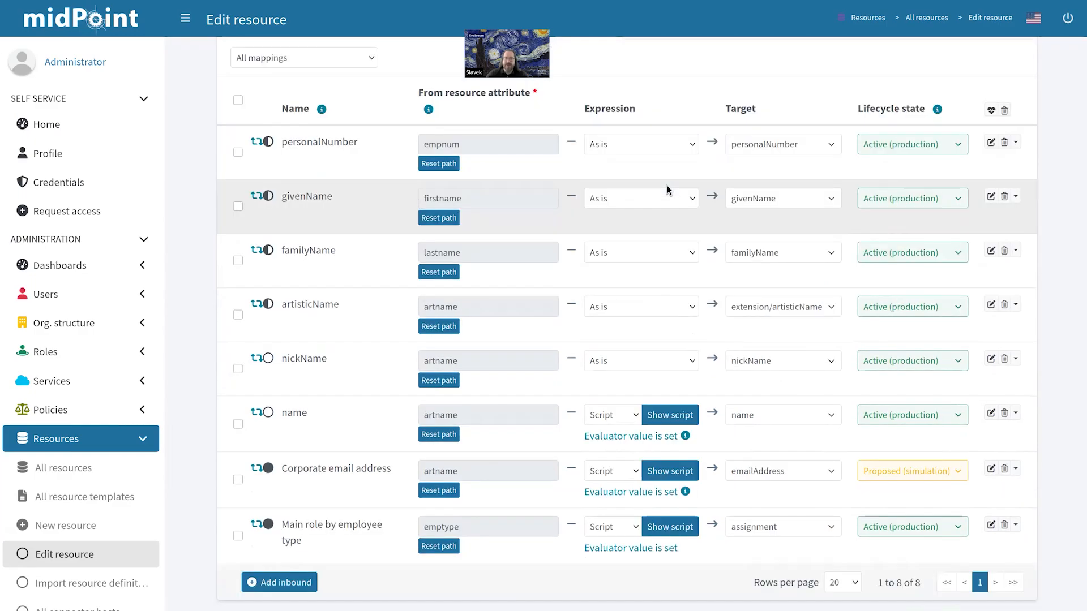
pyautogui.scroll(2, 323, 527)
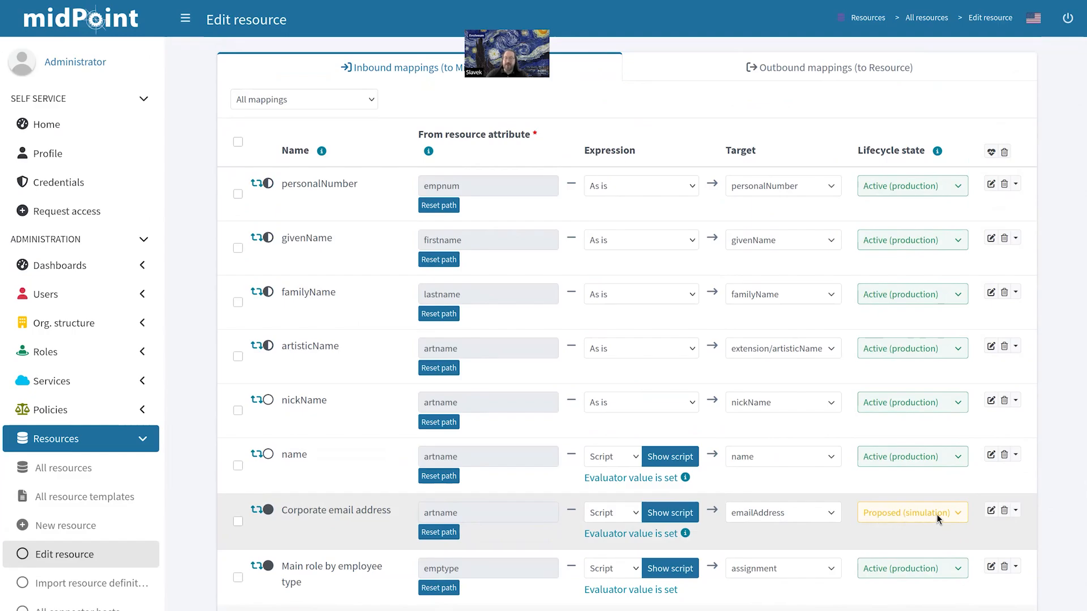
pyautogui.scroll(-1, 473, 597)
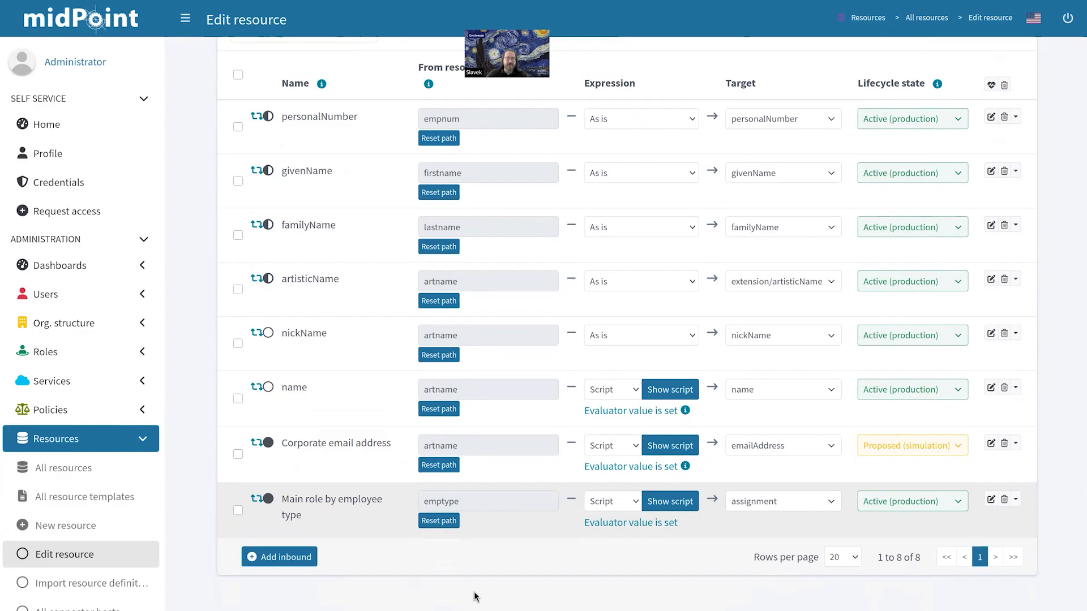
pyautogui.scroll(3, 473, 597)
pyautogui.scroll(-3, 561, 600)
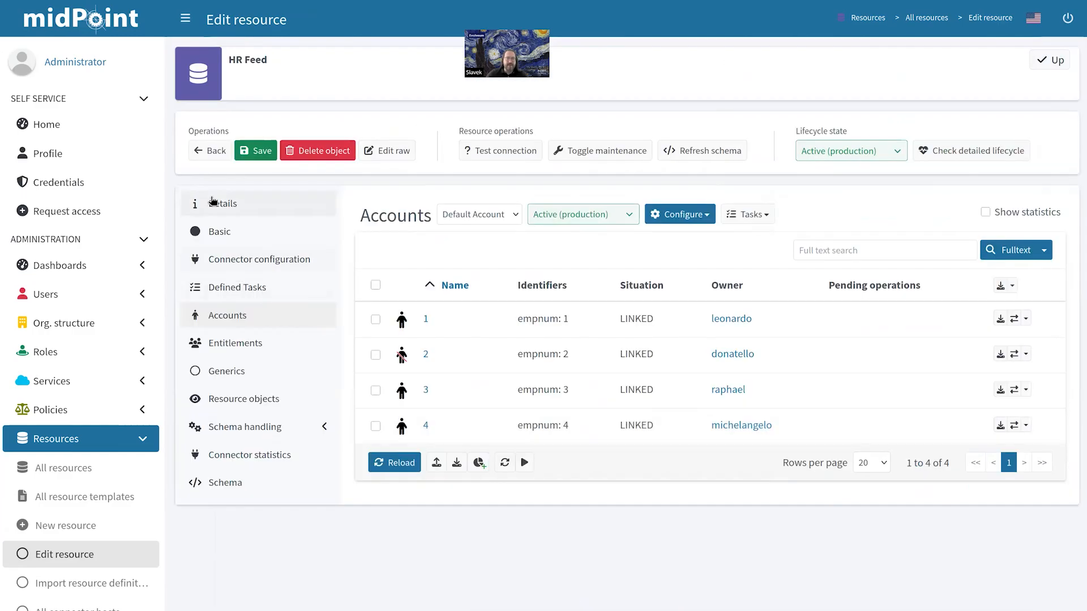
# Step: Open the LDAP Server (OpenLDAP) resource's account list and expand its Configure menu
pyautogui.click(206, 156)
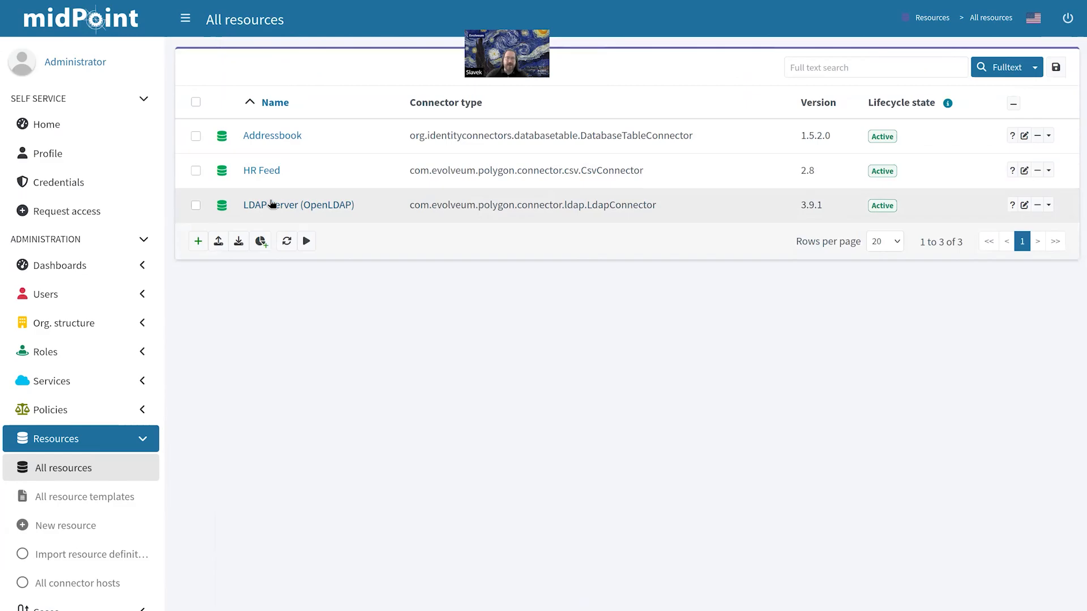
pyautogui.click(271, 204)
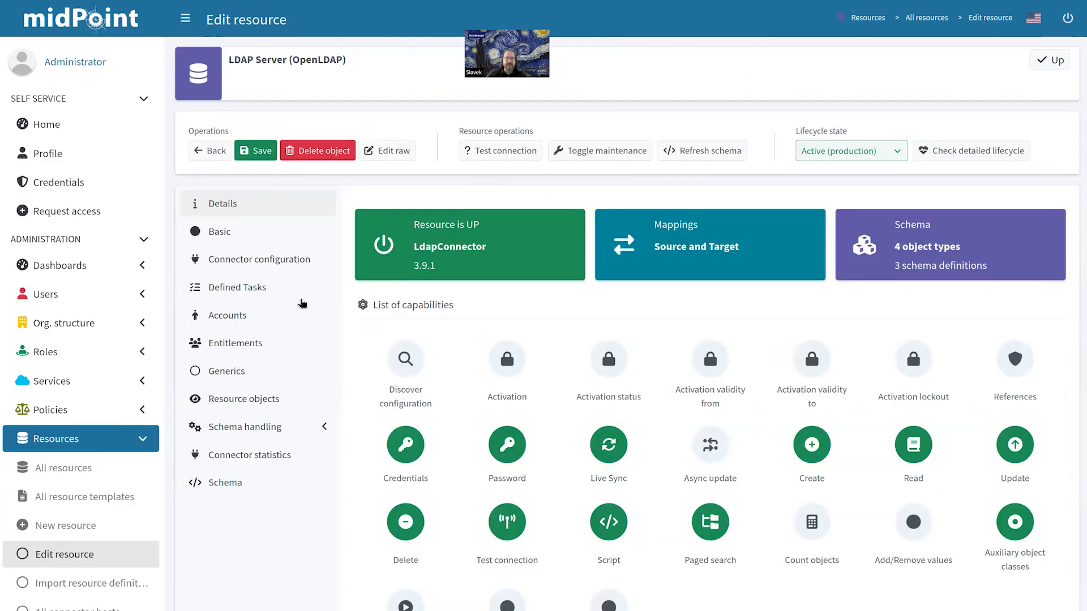
pyautogui.click(254, 326)
pyautogui.click(677, 214)
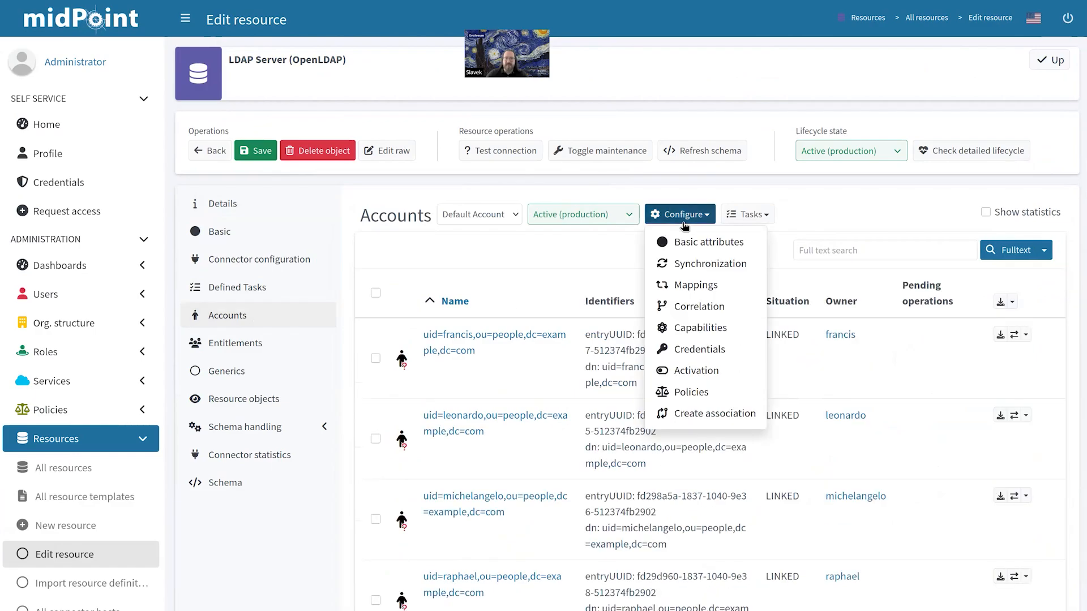
pyautogui.click(697, 283)
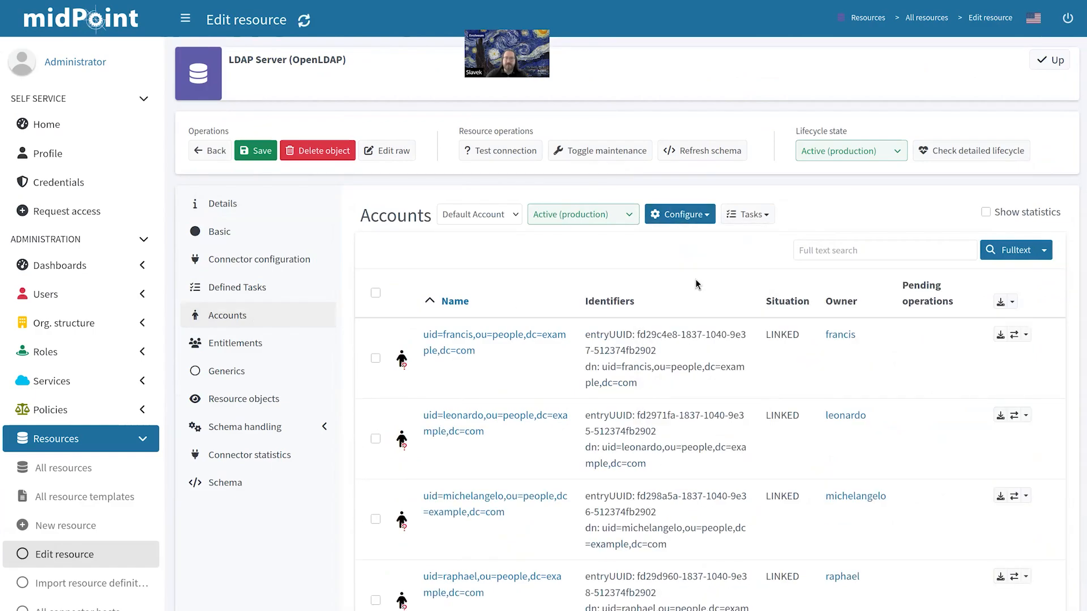
pyautogui.click(776, 253)
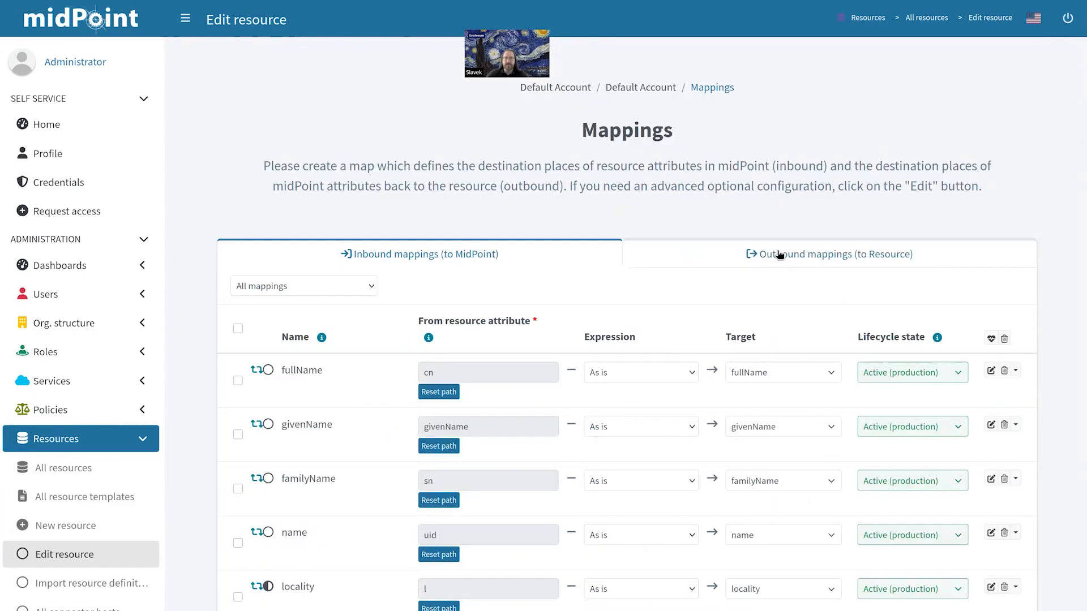
pyautogui.scroll(-2, 701, 199)
pyautogui.scroll(-3, 701, 199)
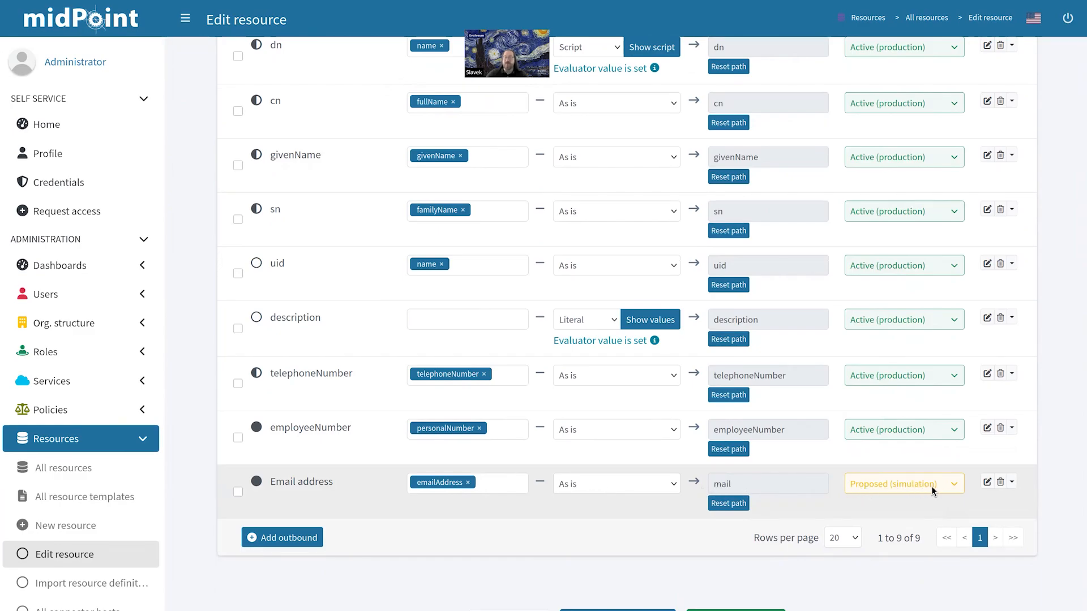
pyautogui.scroll(-4, 82, 437)
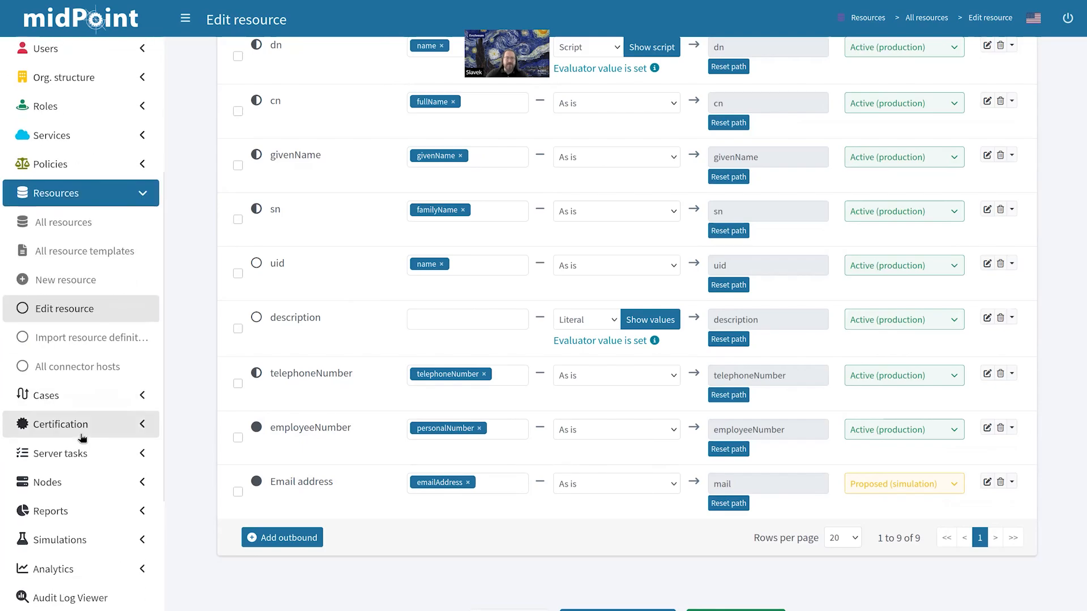
pyautogui.scroll(4, 82, 438)
pyautogui.scroll(-4, 85, 437)
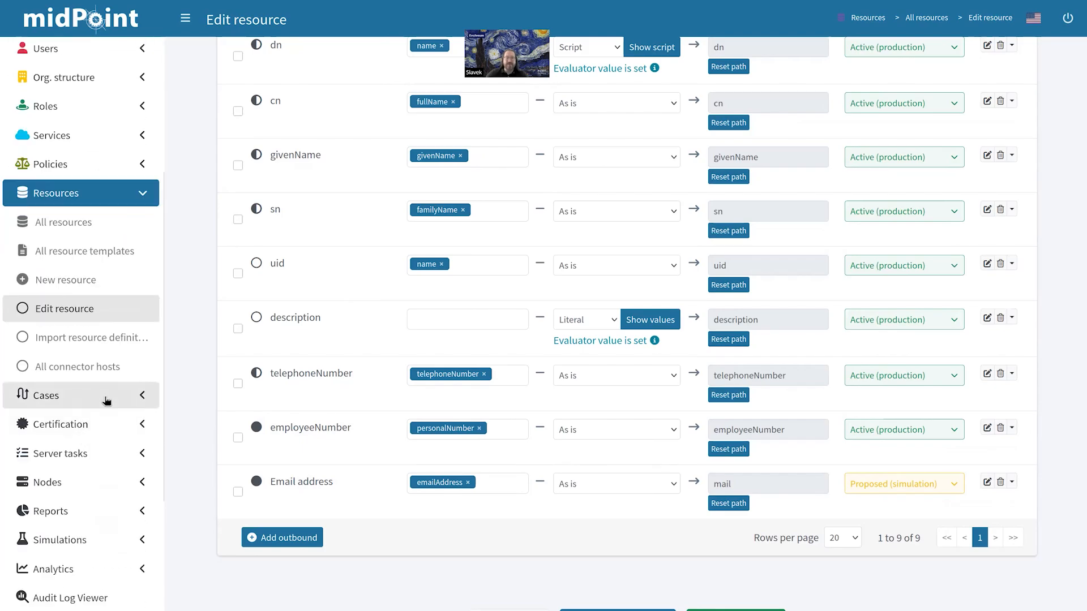
pyautogui.scroll(4, 76, 403)
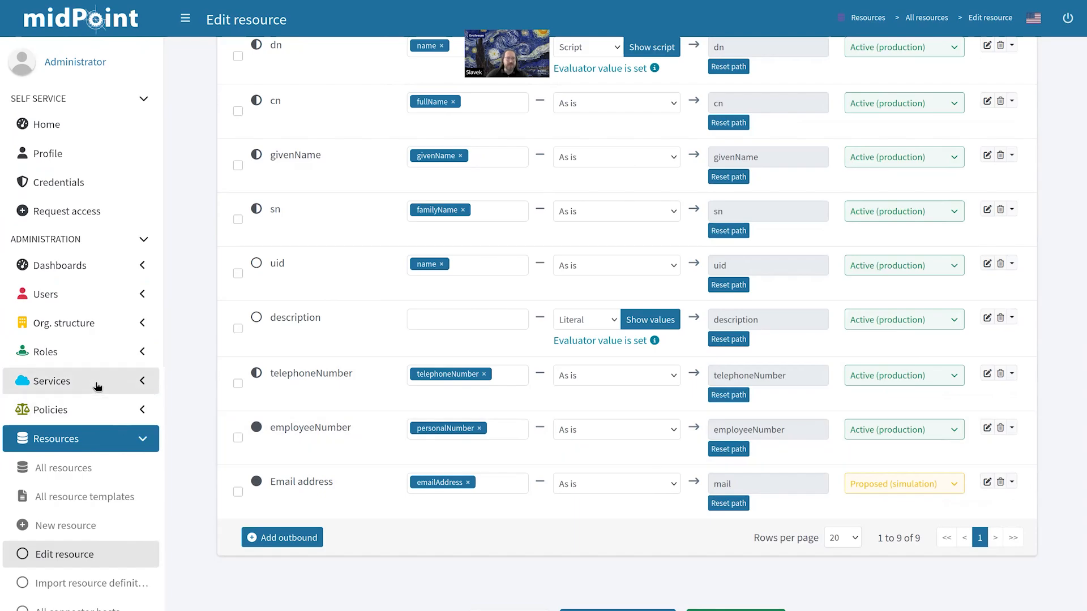
pyautogui.scroll(-4, 94, 468)
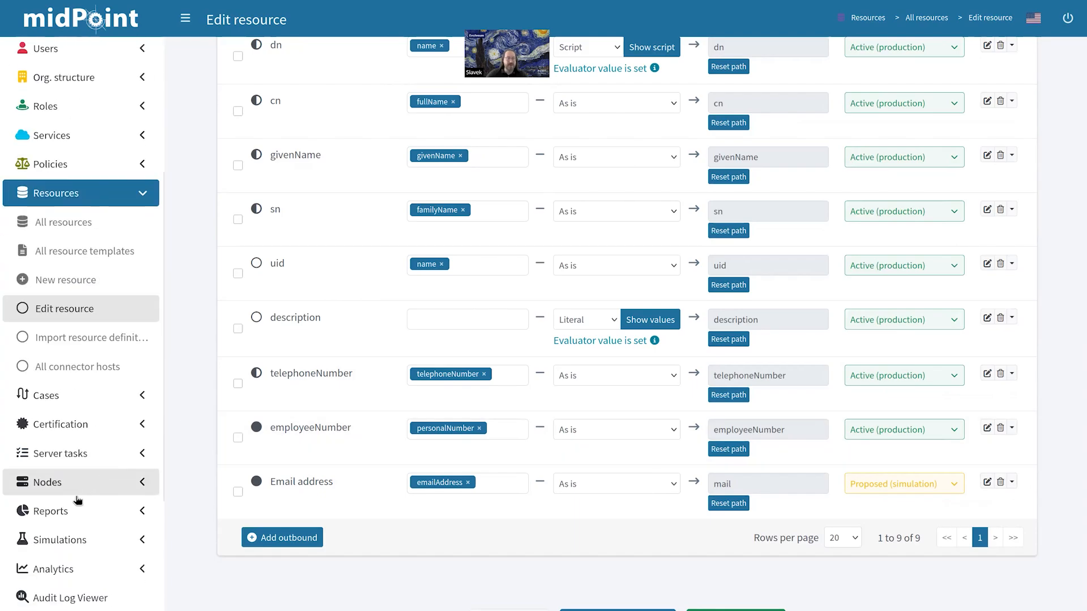
# Step: Resume the User Recomputation Simulation task and refresh until it has processed 7 of 7 users
pyautogui.click(78, 454)
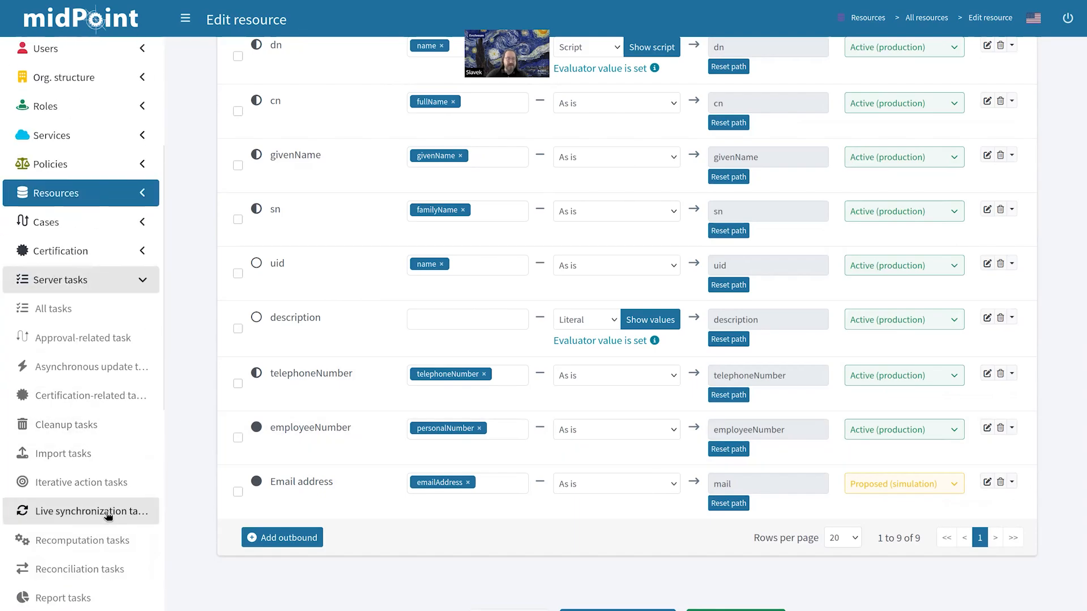
pyautogui.click(99, 548)
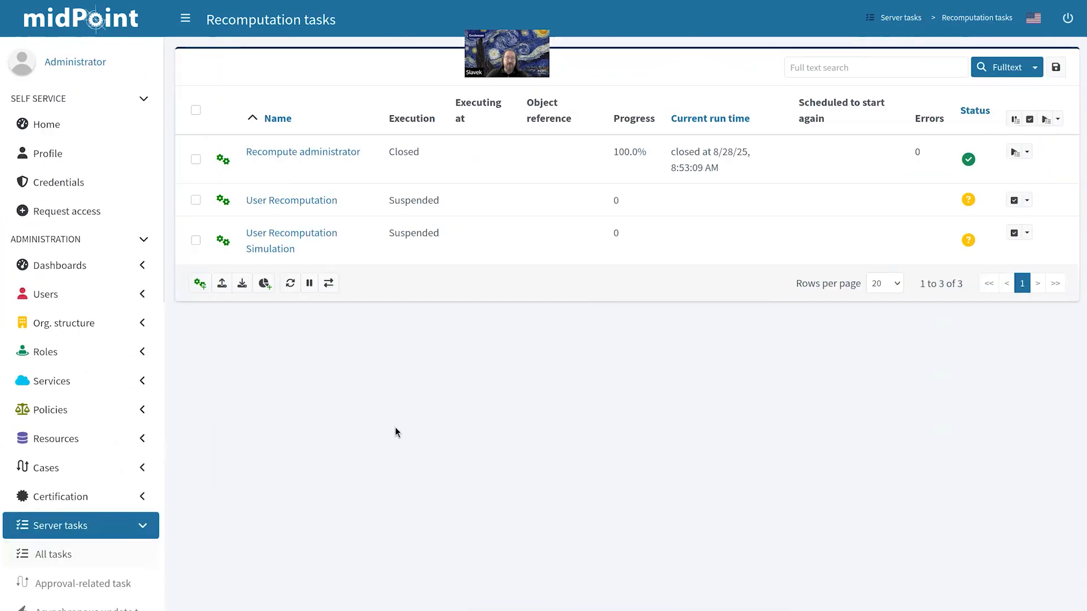
pyautogui.click(284, 242)
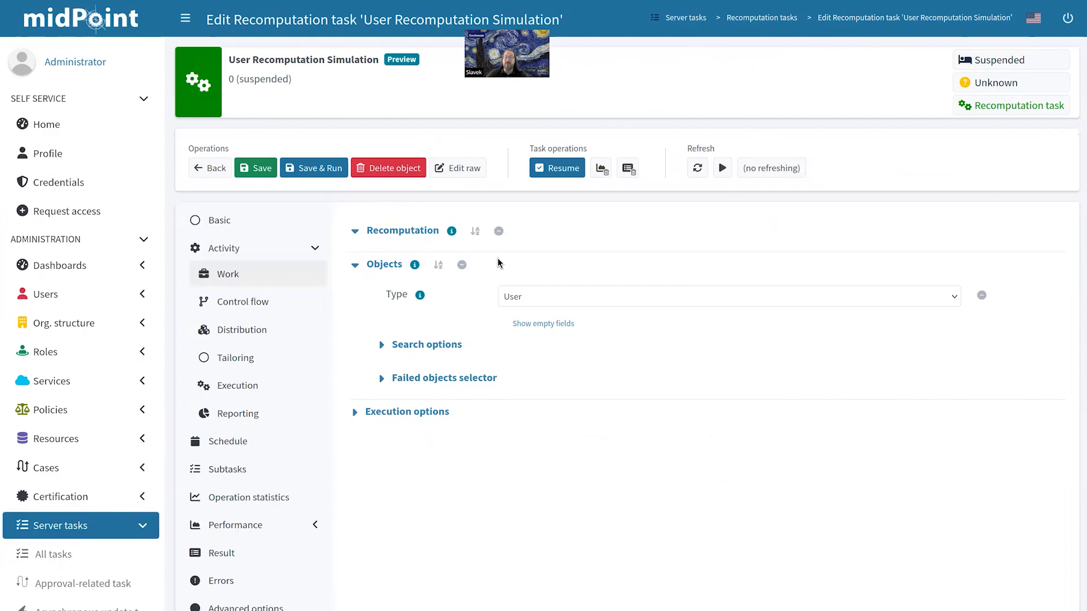
pyautogui.click(554, 169)
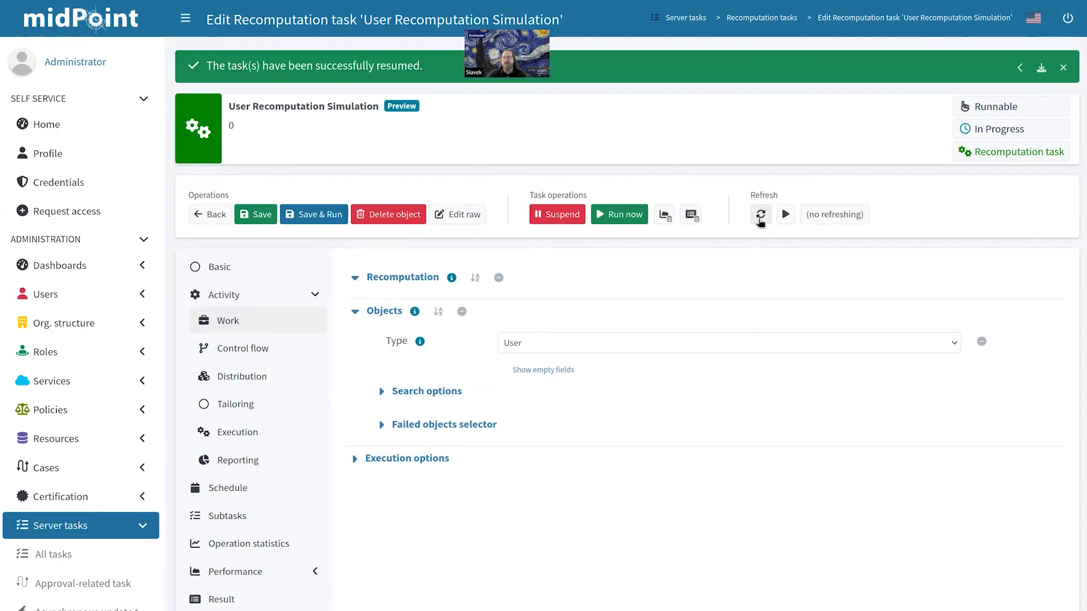
pyautogui.click(759, 214)
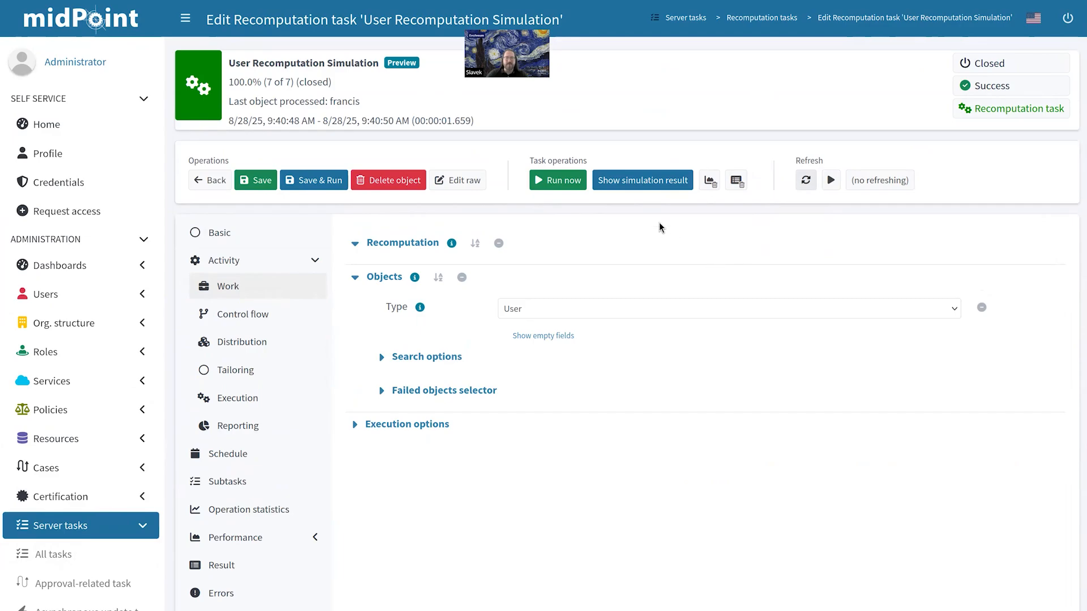
# Step: List the simulation's affected resource objects and inspect the second account's proposed mail change
pyautogui.click(647, 181)
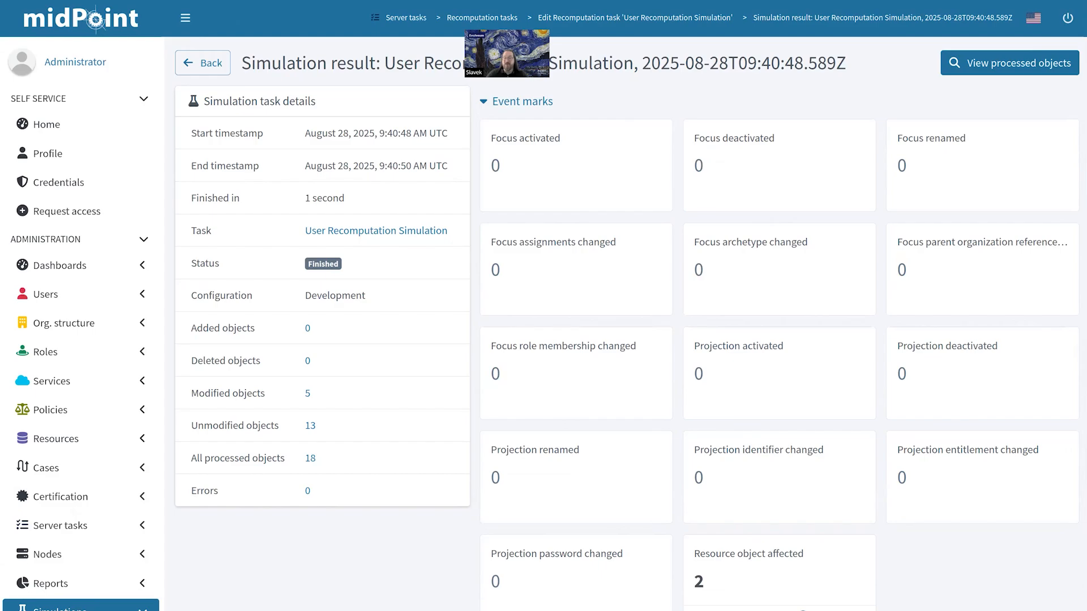
pyautogui.click(696, 552)
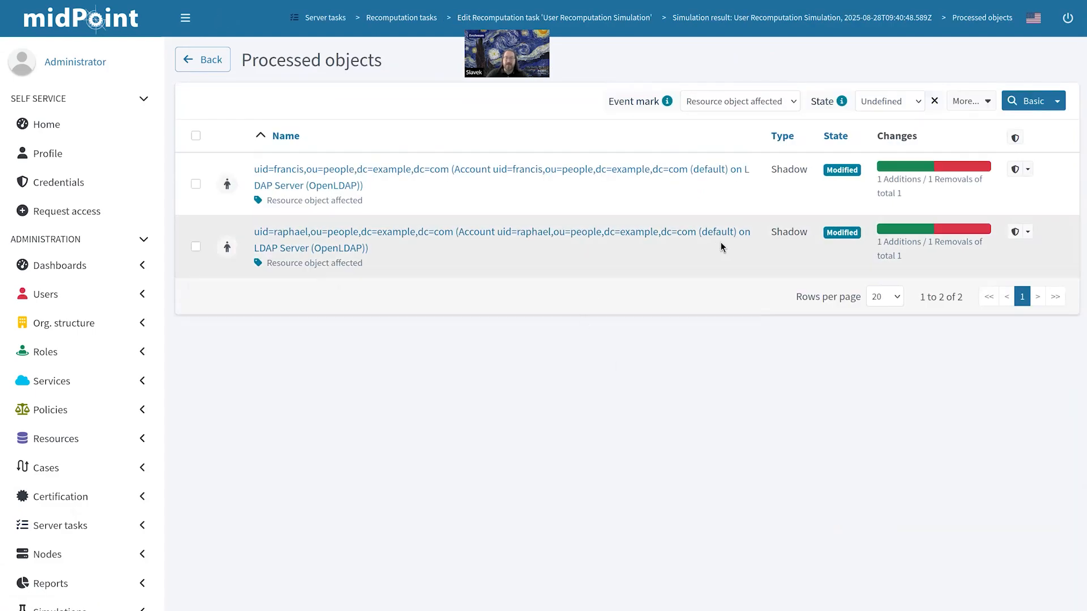
pyautogui.click(703, 233)
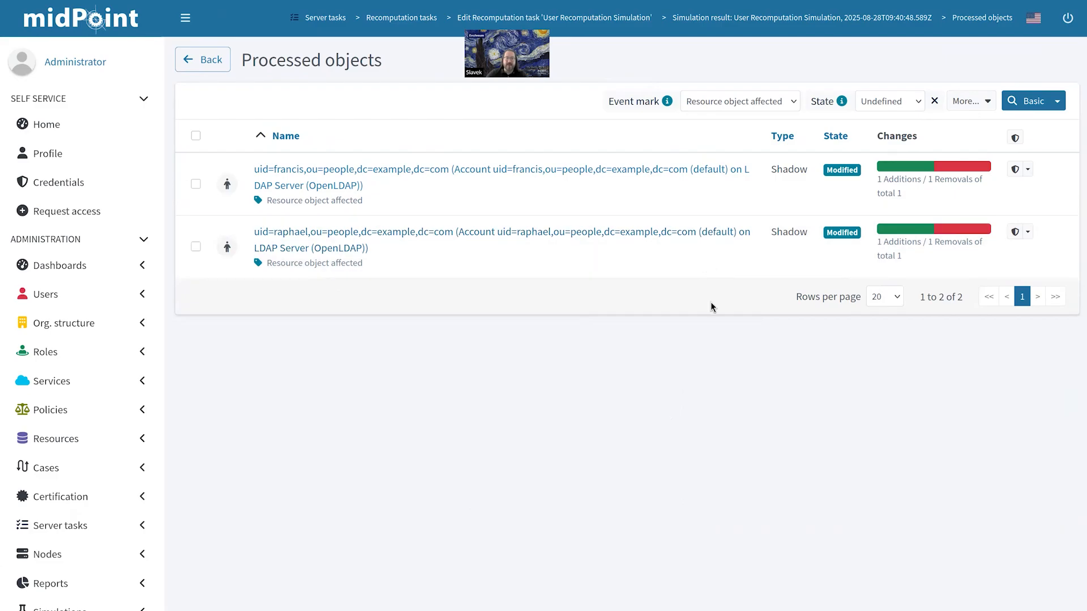
pyautogui.click(938, 225)
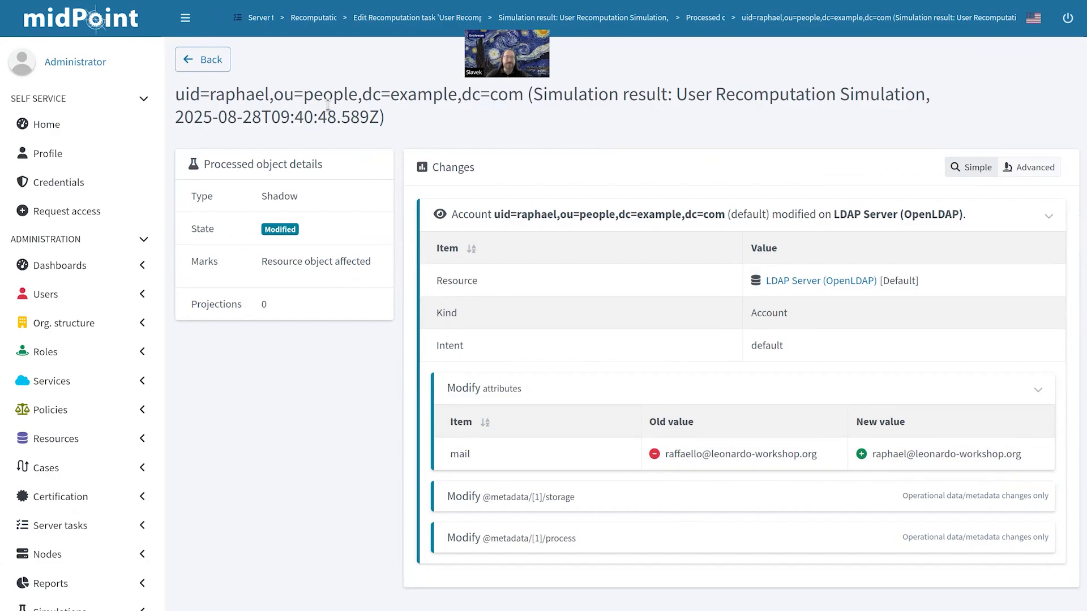
pyautogui.click(219, 65)
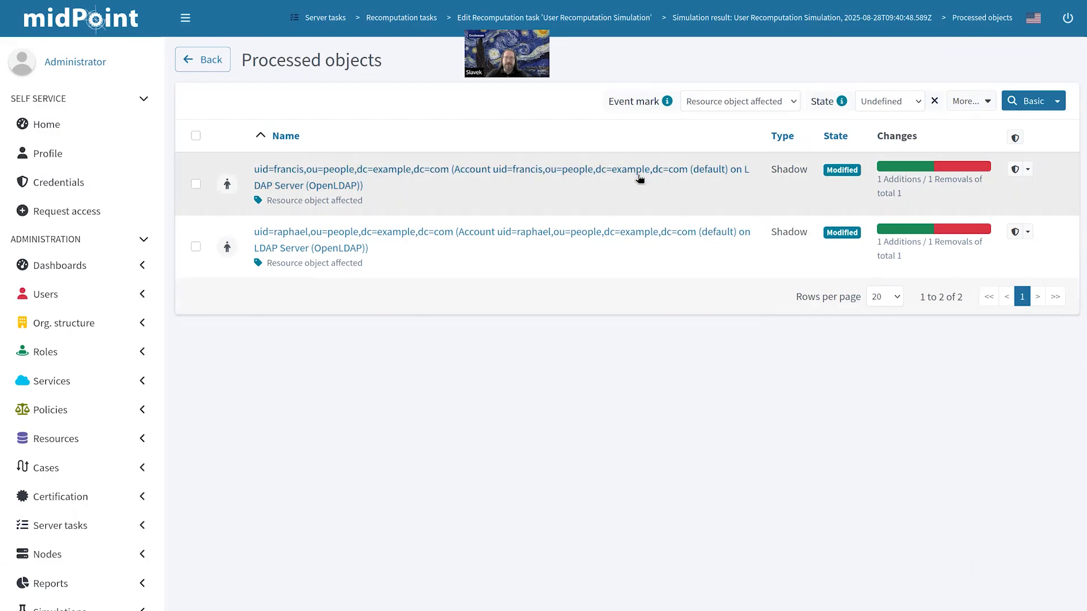
# Step: Inspect the first affected LDAP account's proposed mail address change
pyautogui.click(638, 177)
pyautogui.click(595, 210)
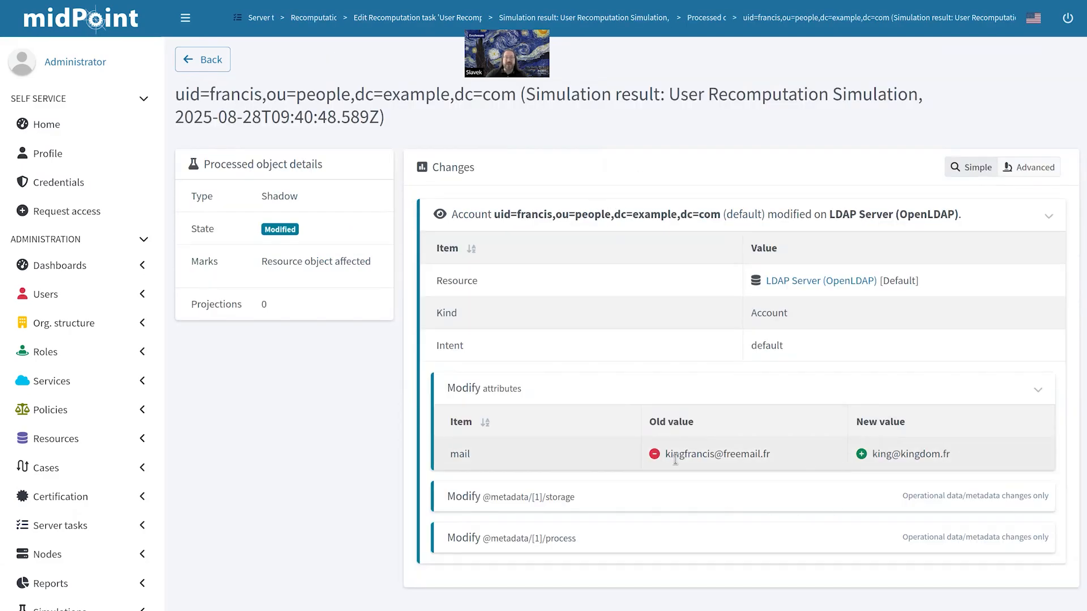
pyautogui.click(224, 64)
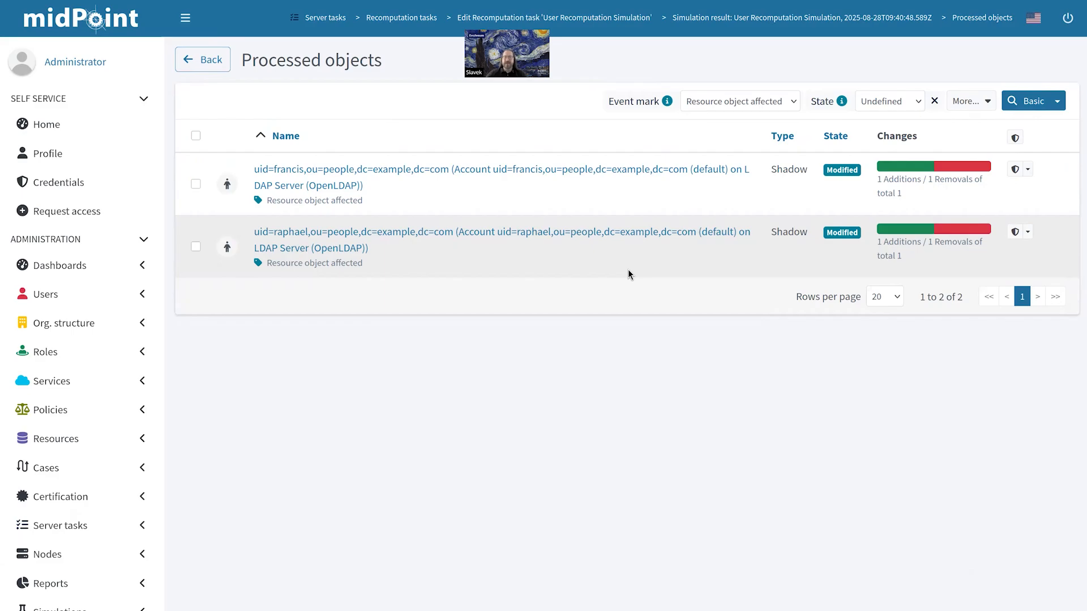
# Step: Add the 'Do not touch' mark with type Apply to the first affected LDAP account and save
pyautogui.click(1028, 169)
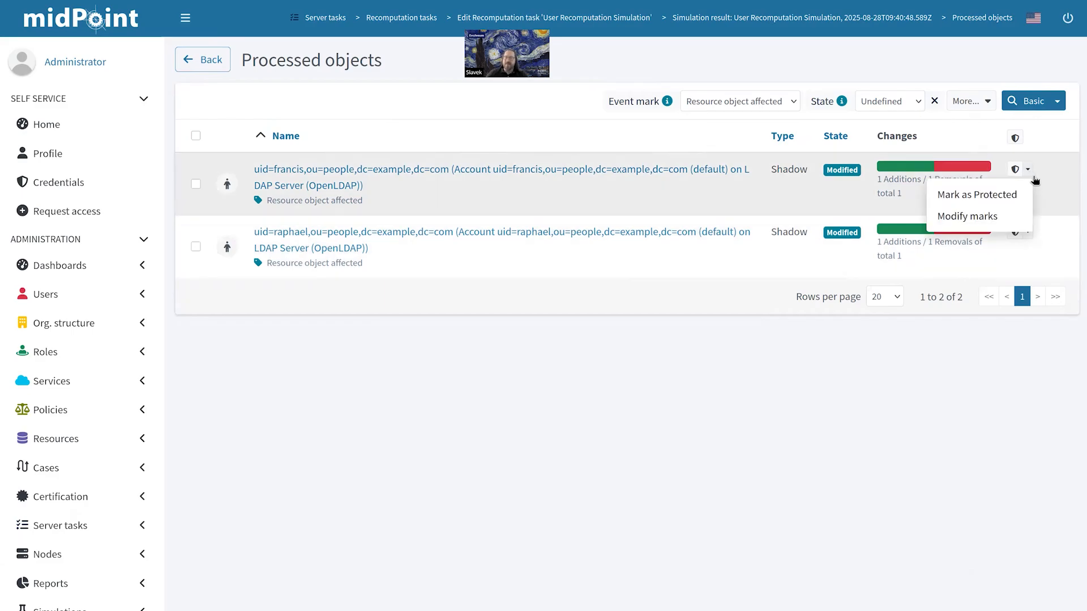
pyautogui.click(1022, 219)
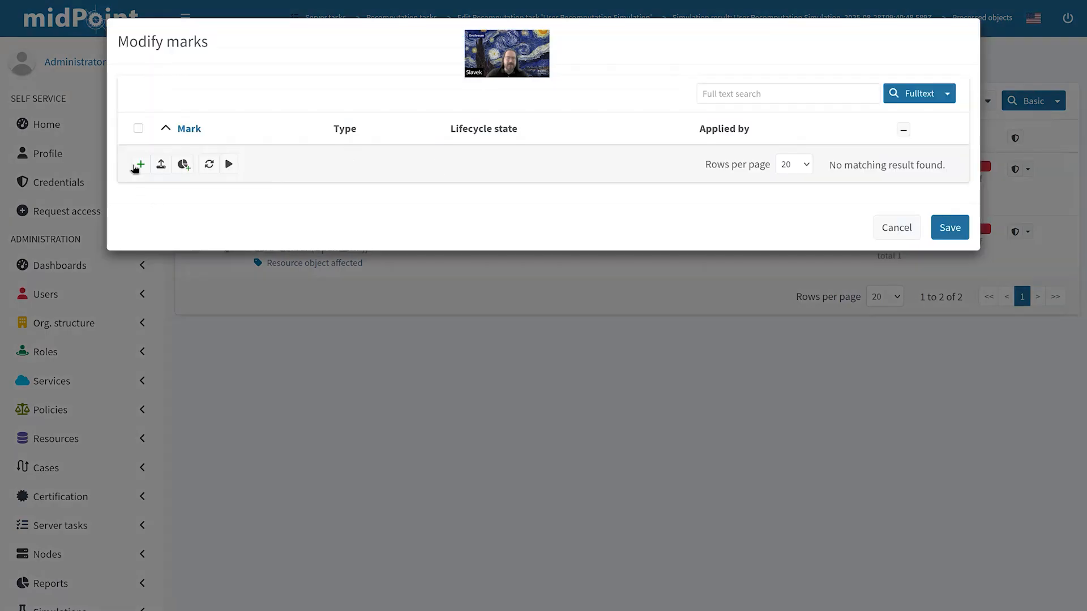
pyautogui.click(139, 165)
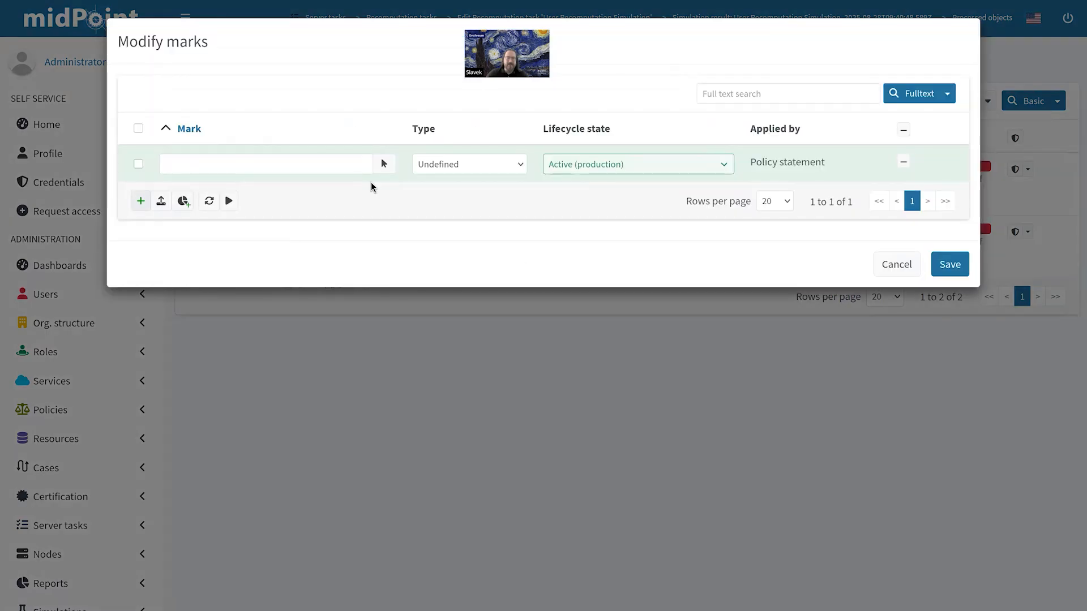
pyautogui.click(327, 164)
pyautogui.write('do ')
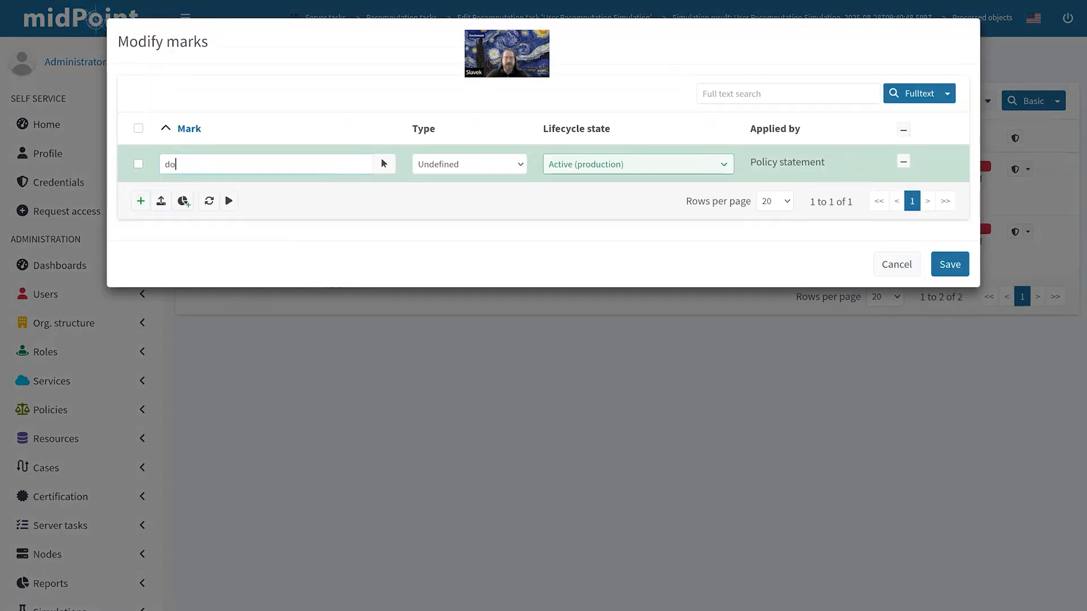
pyautogui.write('n')
pyautogui.press('BackSpace')
pyautogui.write('not')
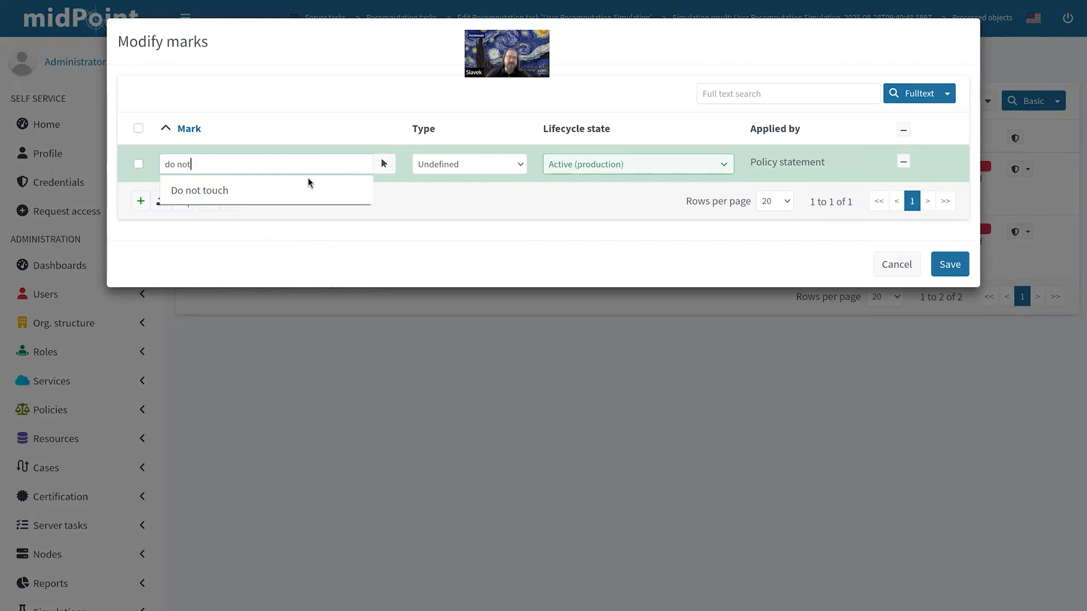
pyautogui.click(313, 191)
pyautogui.click(480, 168)
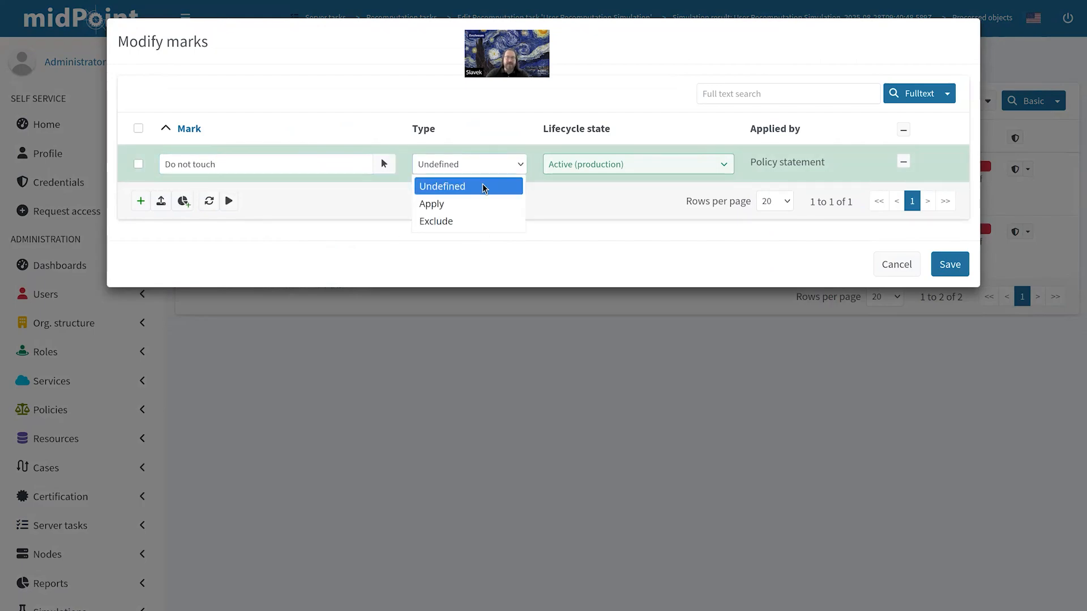
pyautogui.click(483, 205)
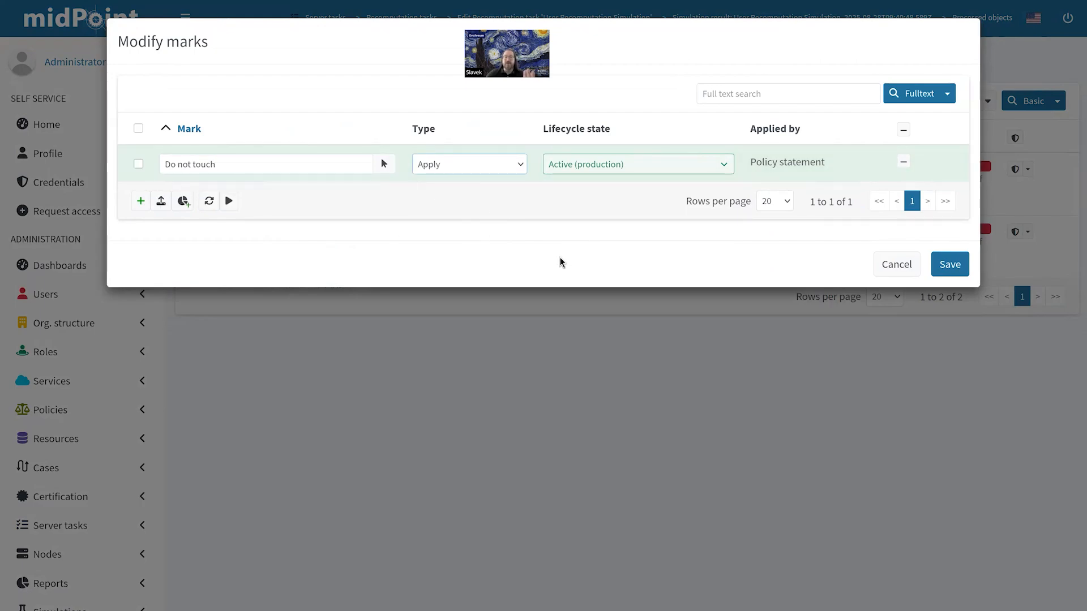
pyautogui.click(962, 267)
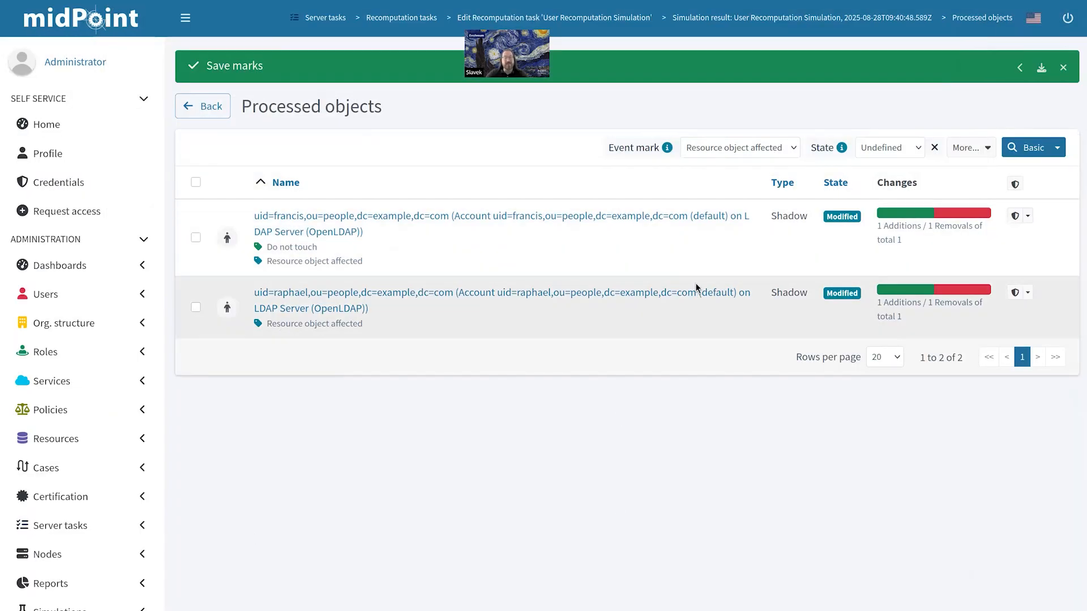
# Step: Rerun the User Recomputation Simulation task and refresh its status
pyautogui.click(209, 106)
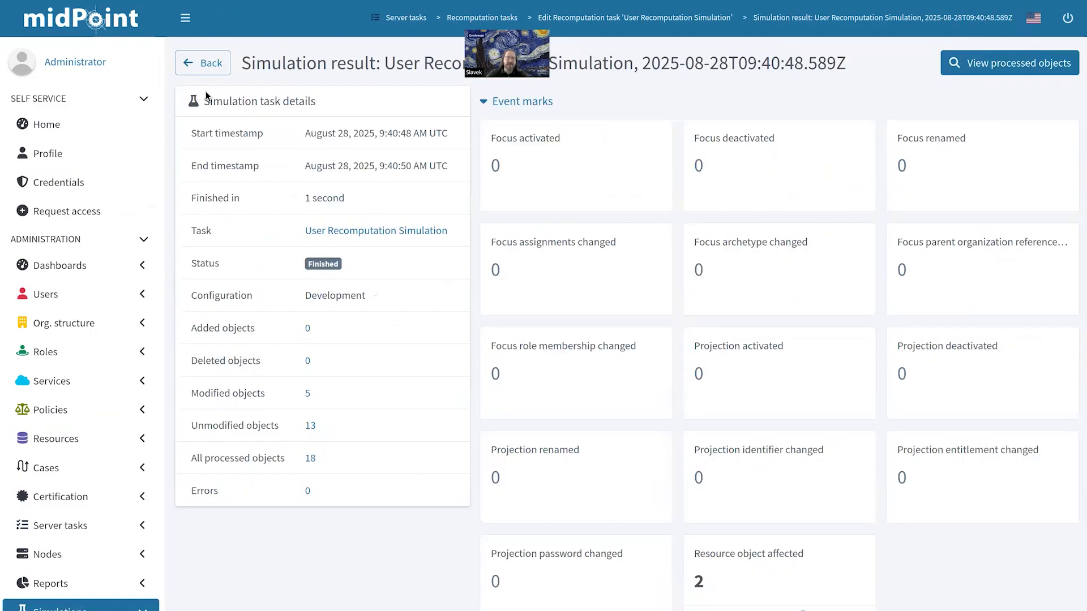
pyautogui.click(208, 65)
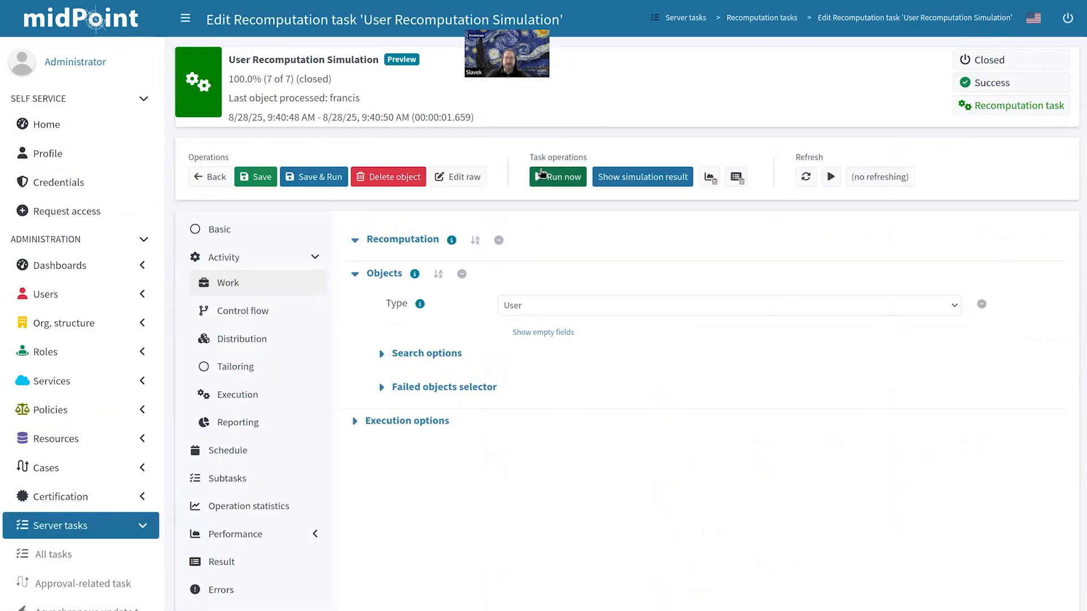
pyautogui.click(541, 176)
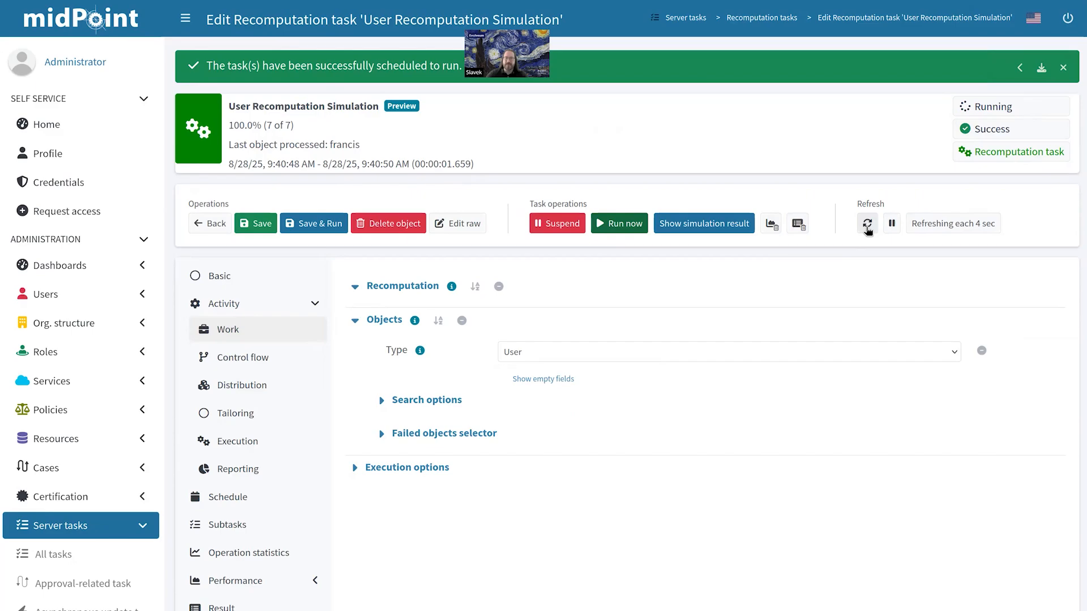
pyautogui.click(868, 226)
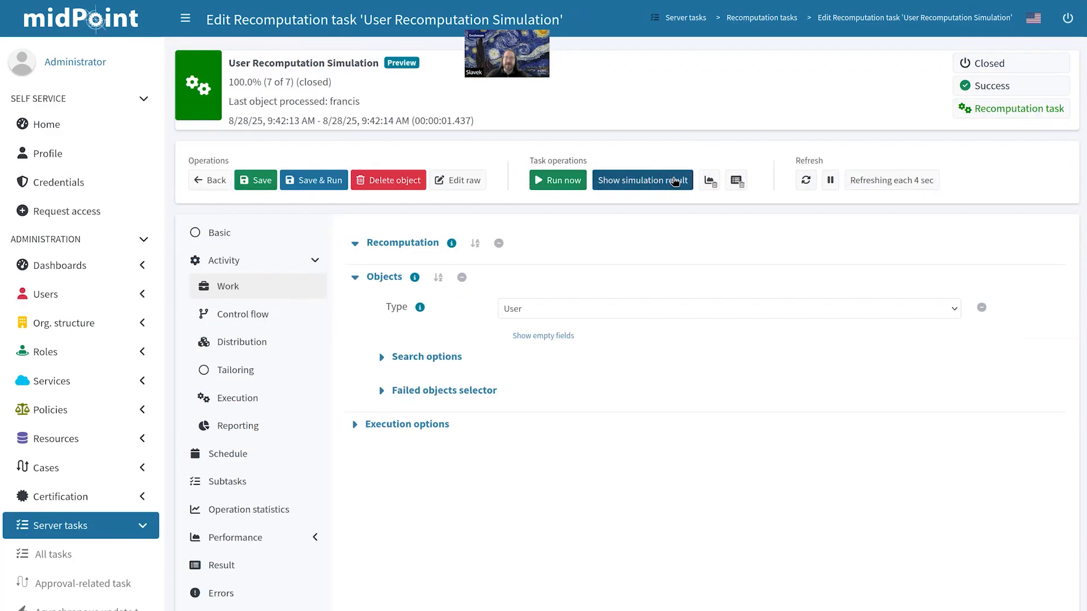
# Step: View the new simulation result, where only 1 resource object is affected
pyautogui.click(675, 182)
pyautogui.click(775, 586)
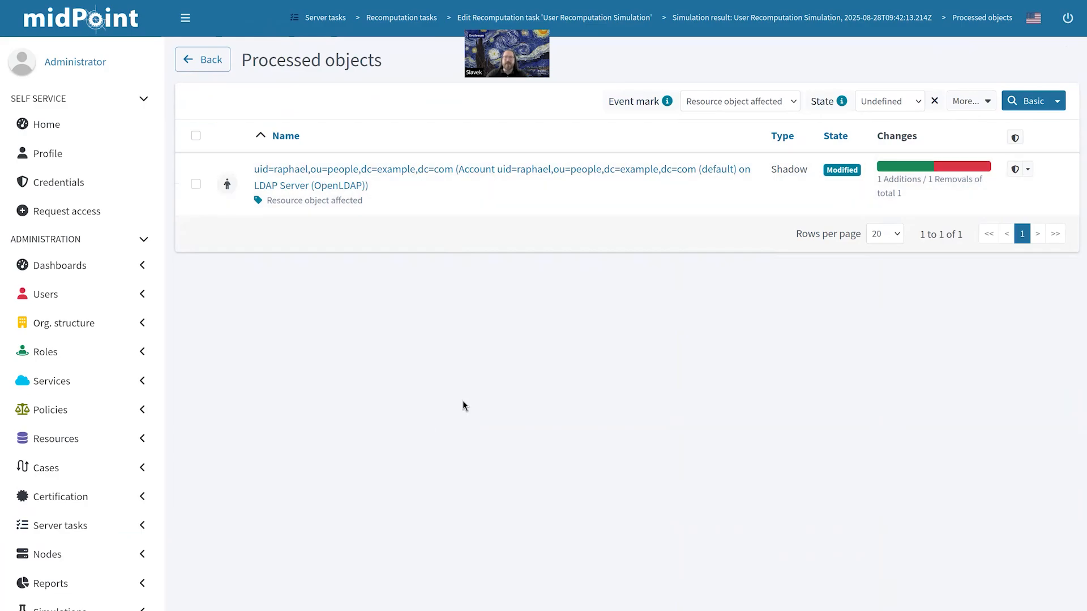
pyautogui.click(203, 60)
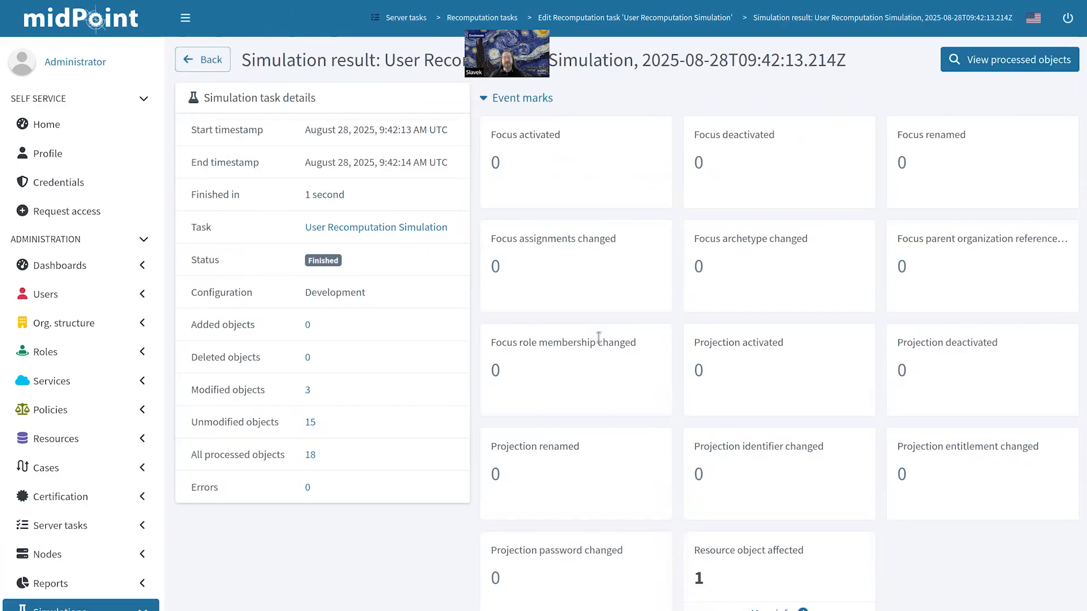